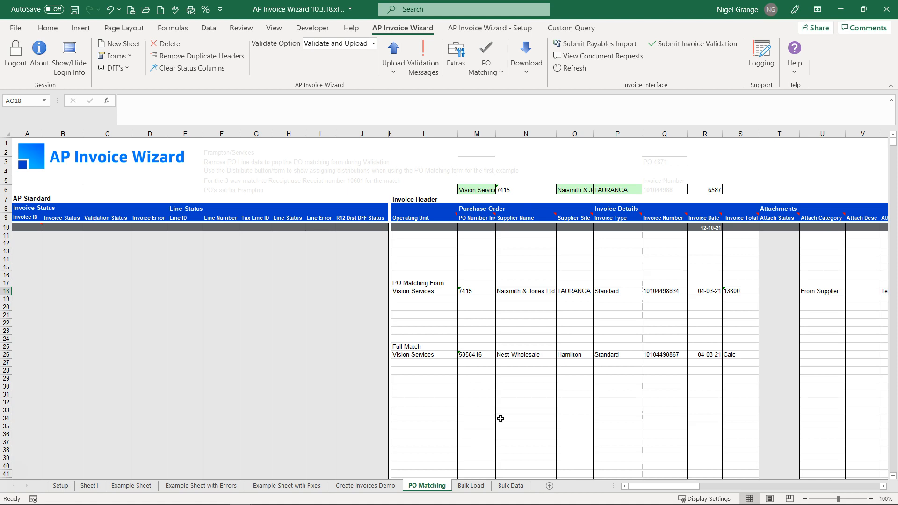
Step: Start a selected-only upload of the PO Matching Form and Full Match invoices, selecting PO number cells M18 to M27
{"action": "mouse_move", "coordinate": [660, 489]}
{"action": "left_mouse_down"}
{"action": "mouse_move", "coordinate": [700, 488]}
{"action": "mouse_move", "coordinate": [665, 488]}
{"action": "left_mouse_up"}
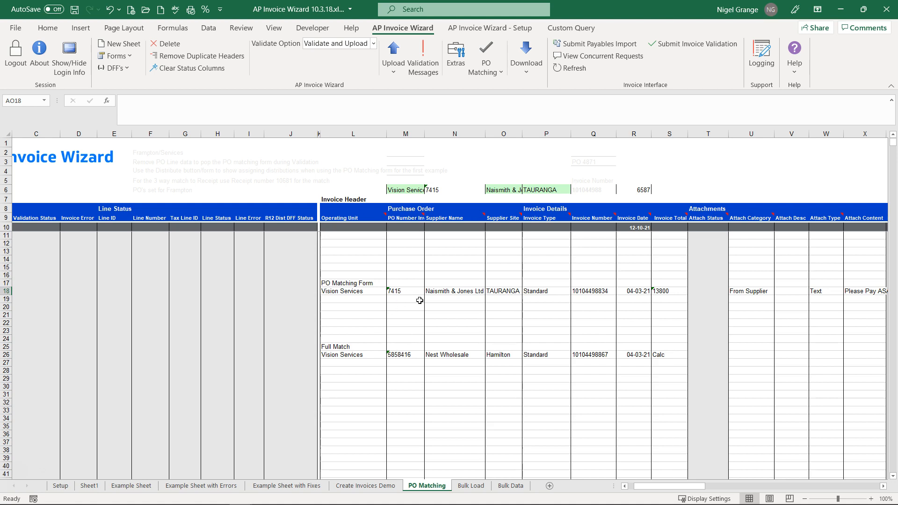
{"action": "left_click_drag", "start_coordinate": [413, 290], "coordinate": [417, 365]}
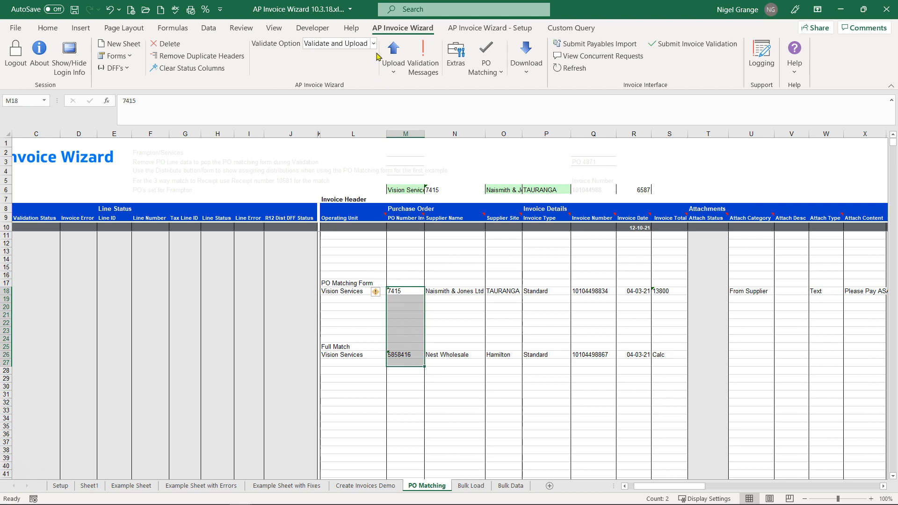
{"action": "left_click", "coordinate": [394, 65]}
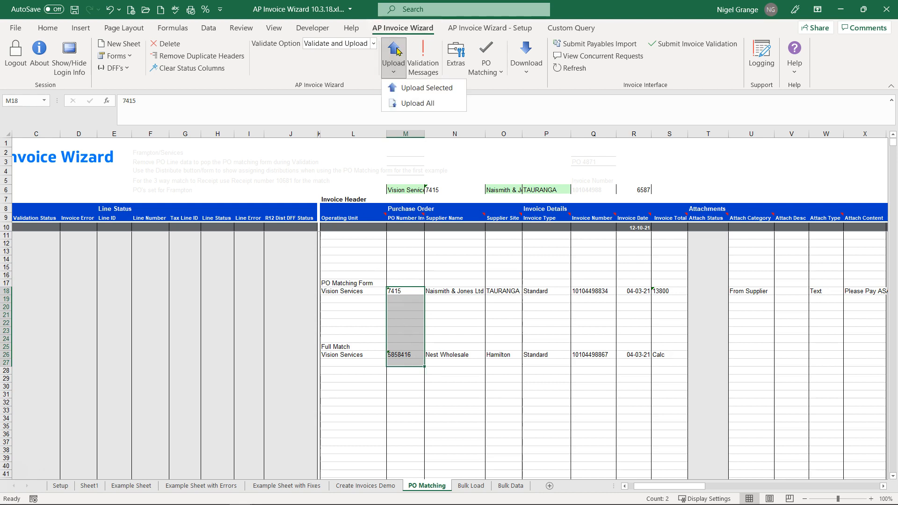
{"action": "left_click", "coordinate": [430, 89]}
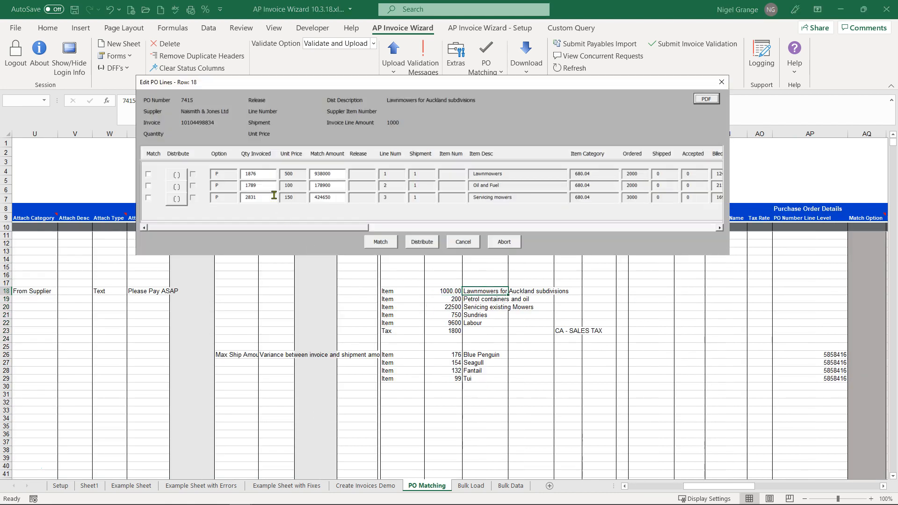
Step: Match the Lawnmowers for Auckland subdivisions invoice line to the Lawnmowers purchase order line with an invoiced quantity of 2
{"action": "mouse_move", "coordinate": [256, 230]}
{"action": "left_mouse_down"}
{"action": "mouse_move", "coordinate": [590, 241]}
{"action": "mouse_move", "coordinate": [243, 238]}
{"action": "left_mouse_up"}
{"action": "left_click", "coordinate": [148, 175]}
{"action": "left_click_drag", "start_coordinate": [257, 174], "coordinate": [240, 175]}
{"action": "type", "text": "2"}
{"action": "left_click", "coordinate": [386, 242]}
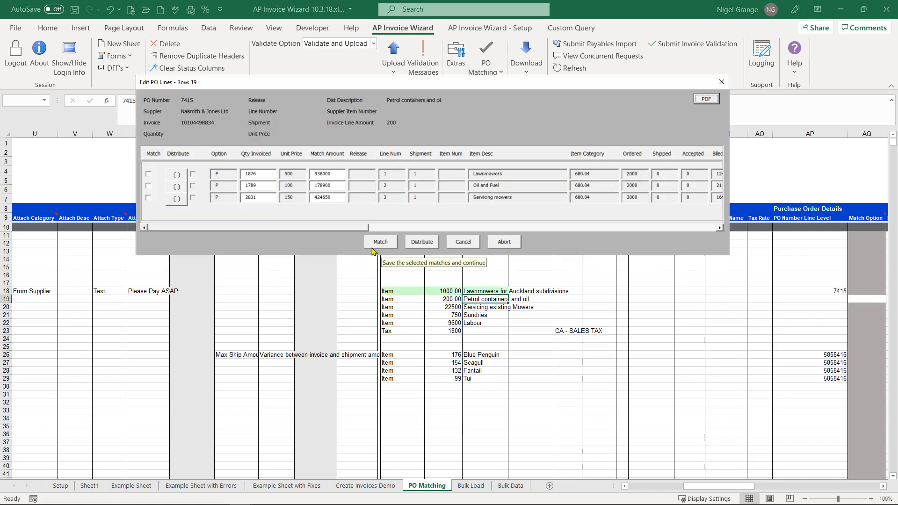
Step: Match the Petrol containers and oil invoice line to the Oil and Fuel purchase order line with an invoiced quantity of 2
{"action": "double_click", "coordinate": [251, 186]}
{"action": "type", "text": "2"}
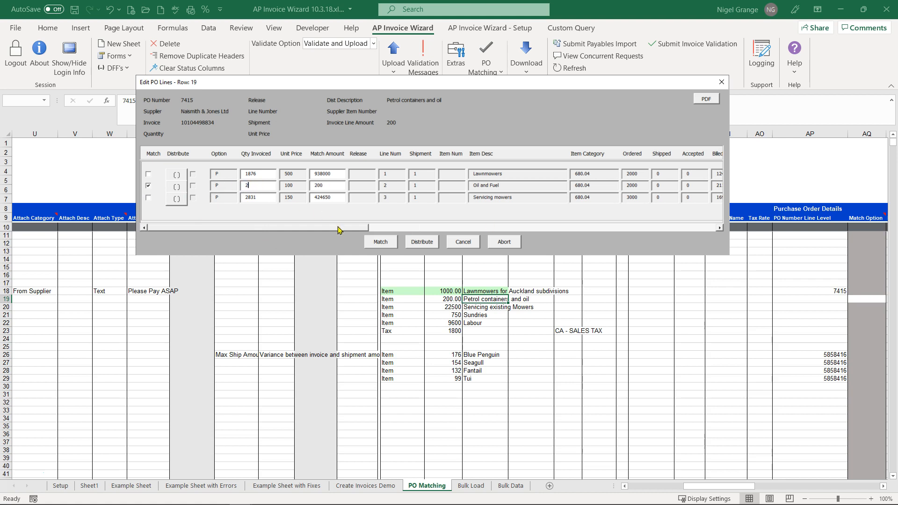
{"action": "left_click", "coordinate": [382, 243]}
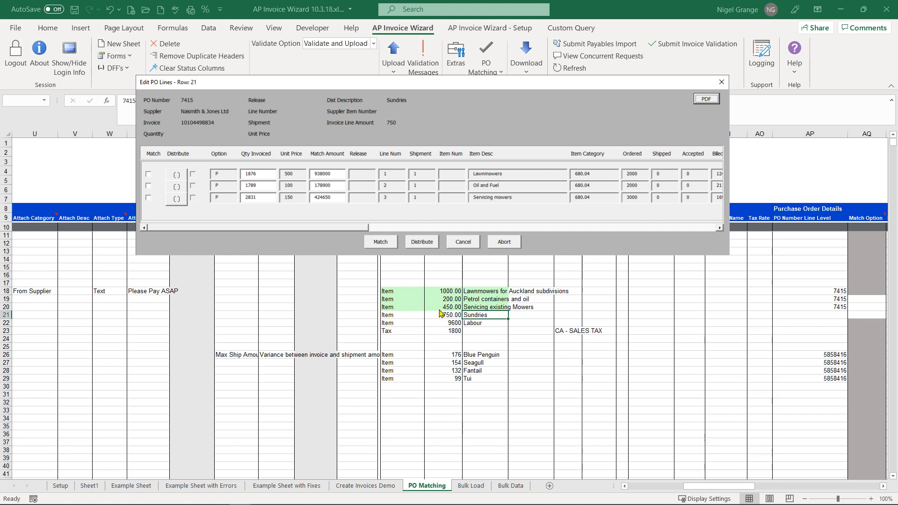
{"action": "left_click", "coordinate": [423, 242]}
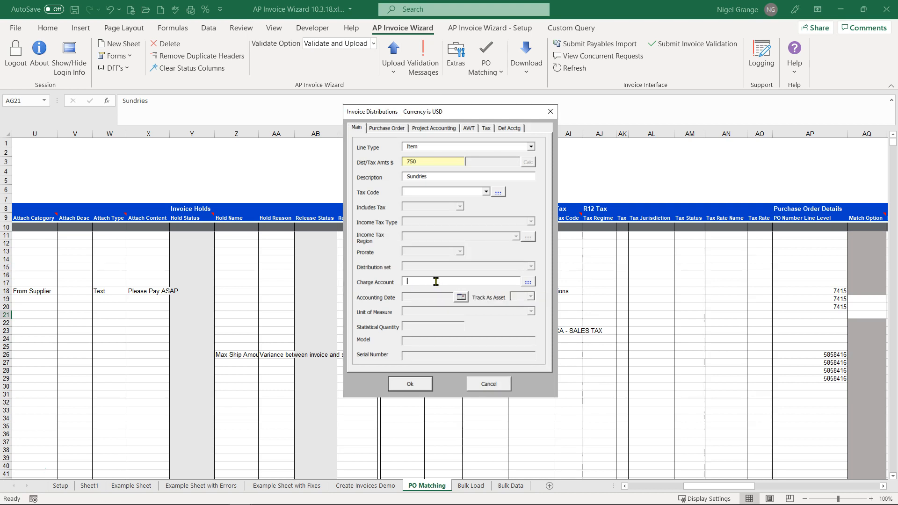
{"action": "left_click", "coordinate": [528, 282]}
{"action": "left_click", "coordinate": [435, 224]}
{"action": "left_click", "coordinate": [429, 267]}
{"action": "left_click", "coordinate": [410, 383]}
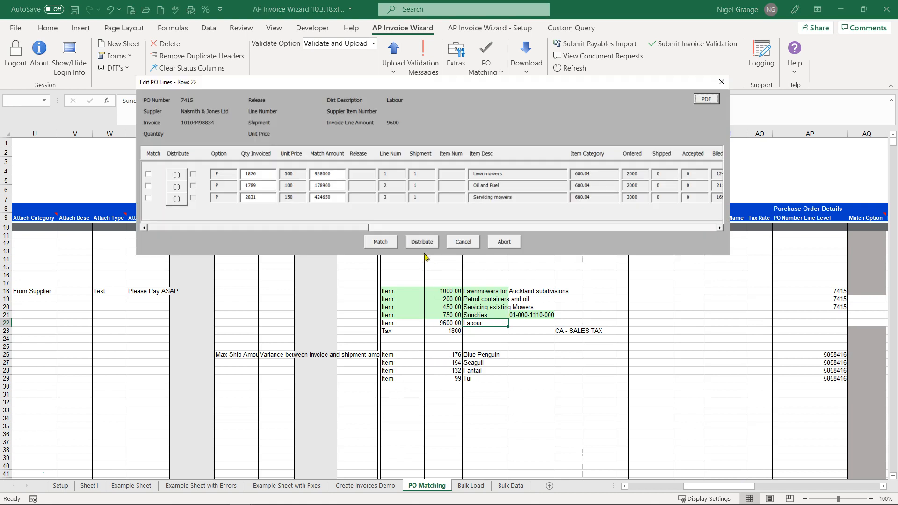
{"action": "left_click", "coordinate": [423, 244]}
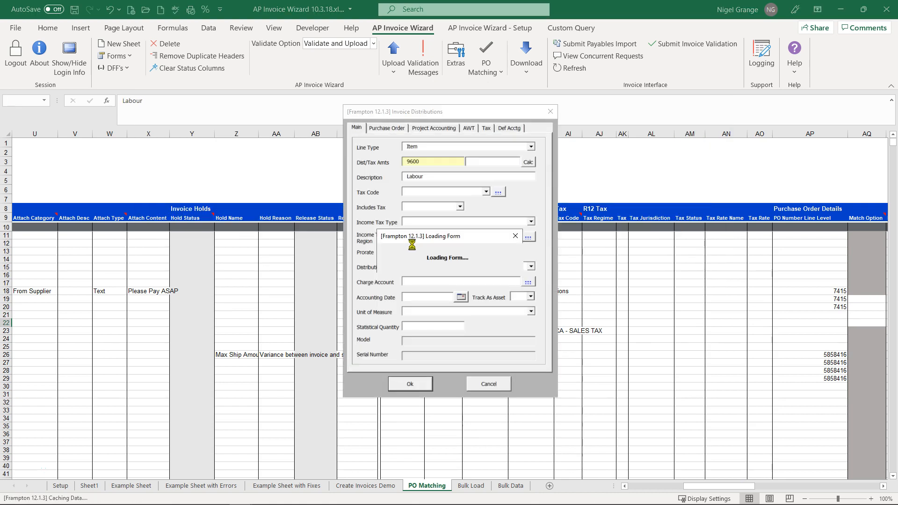
{"action": "left_click", "coordinate": [527, 283]}
{"action": "left_click", "coordinate": [435, 223]}
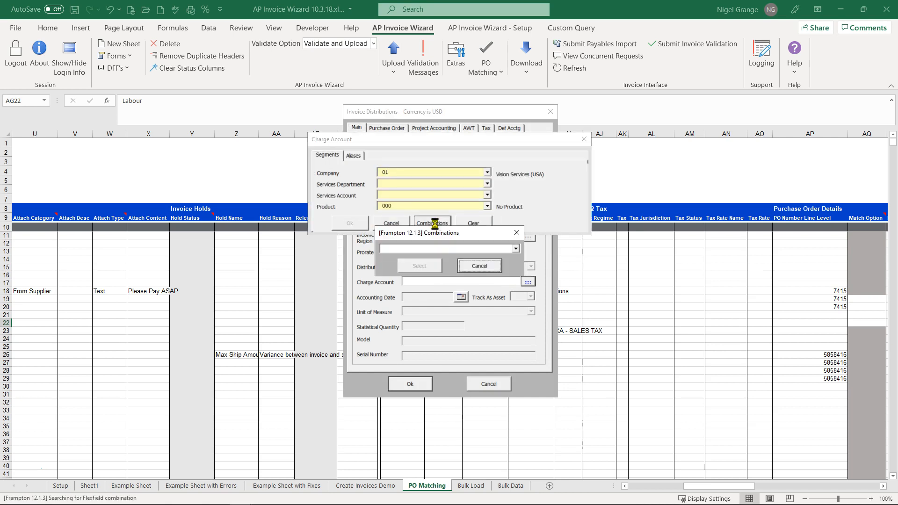
{"action": "left_click", "coordinate": [516, 249]}
{"action": "left_click", "coordinate": [424, 380]}
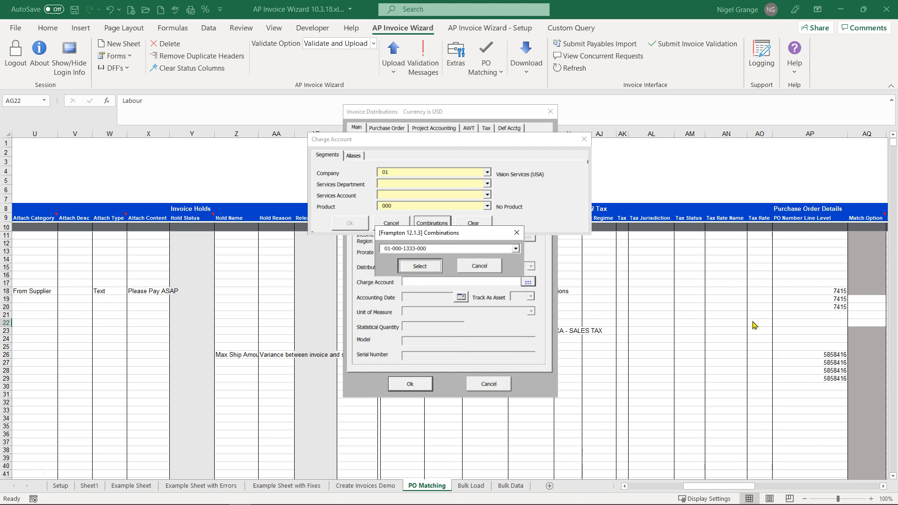
{"action": "left_click", "coordinate": [420, 266]}
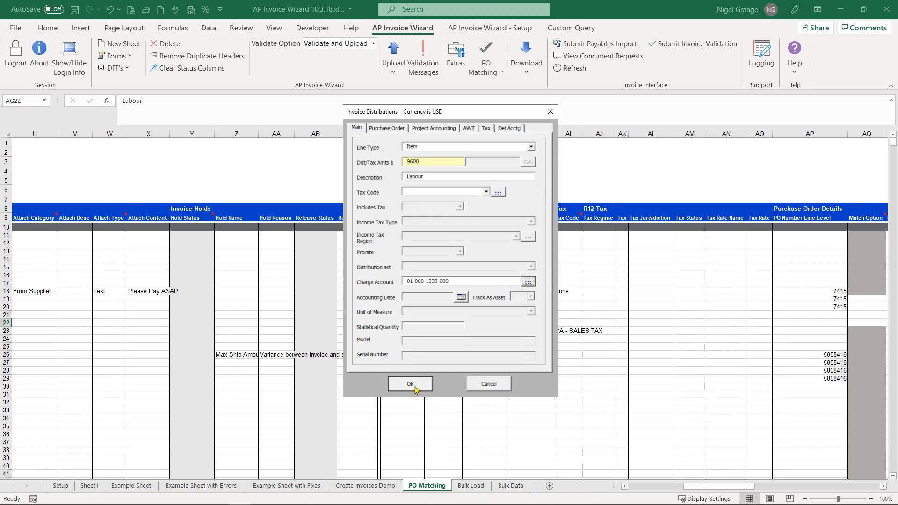
{"action": "left_click", "coordinate": [409, 384]}
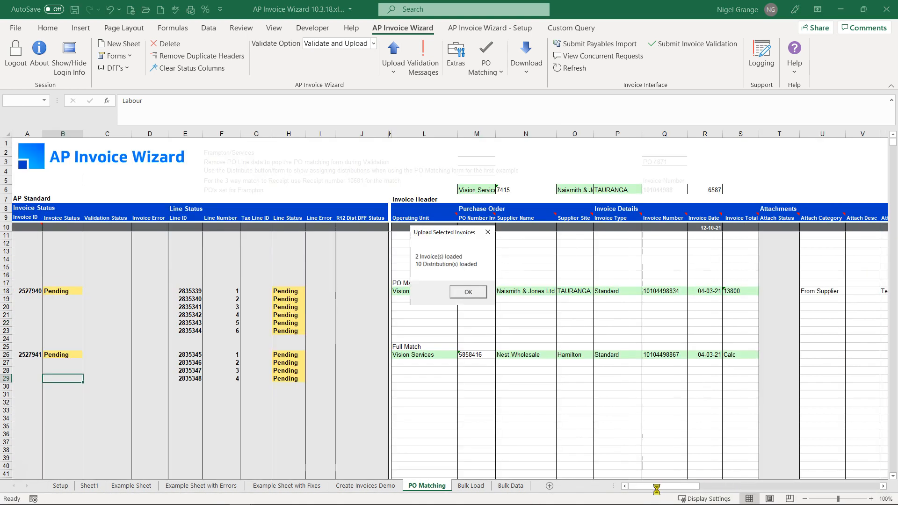
{"action": "left_click", "coordinate": [468, 291]}
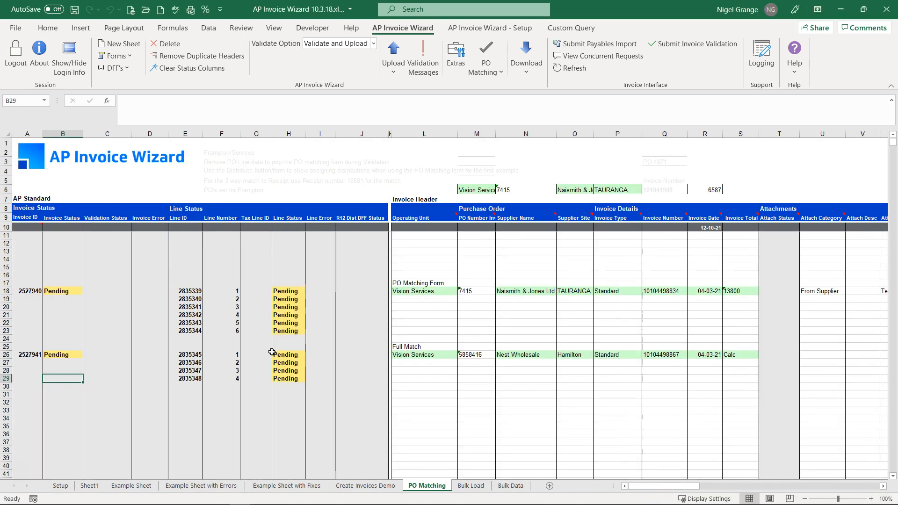
Step: Submit the Payables Import for the uploaded invoices and acknowledge the concurrent request
{"action": "left_click", "coordinate": [597, 49]}
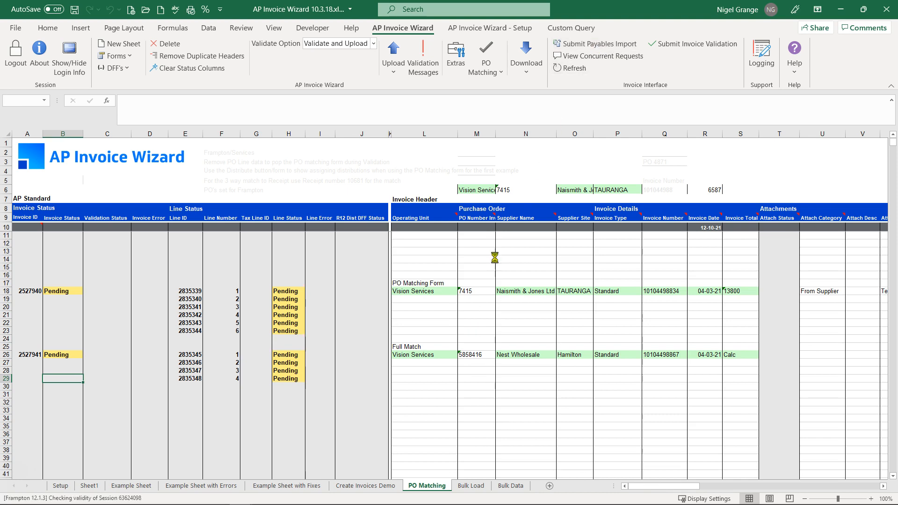
{"action": "left_click", "coordinate": [400, 310]}
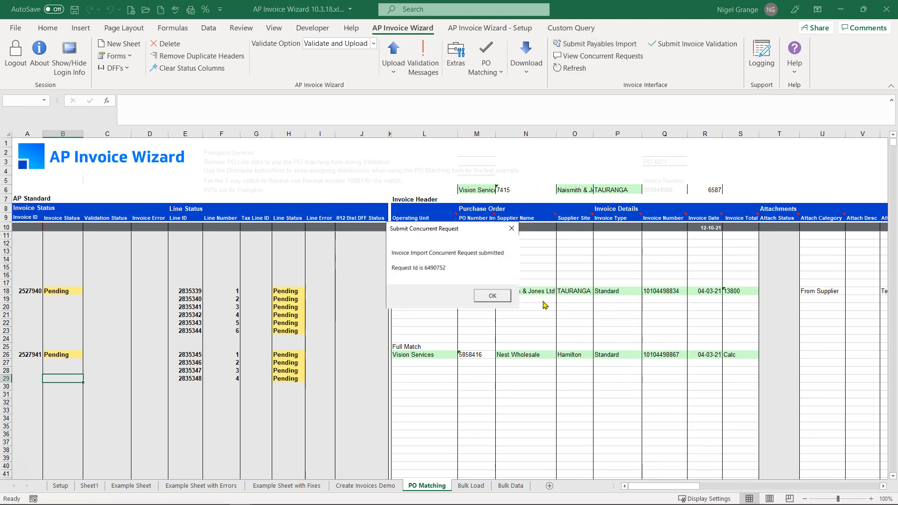
{"action": "left_click", "coordinate": [495, 297]}
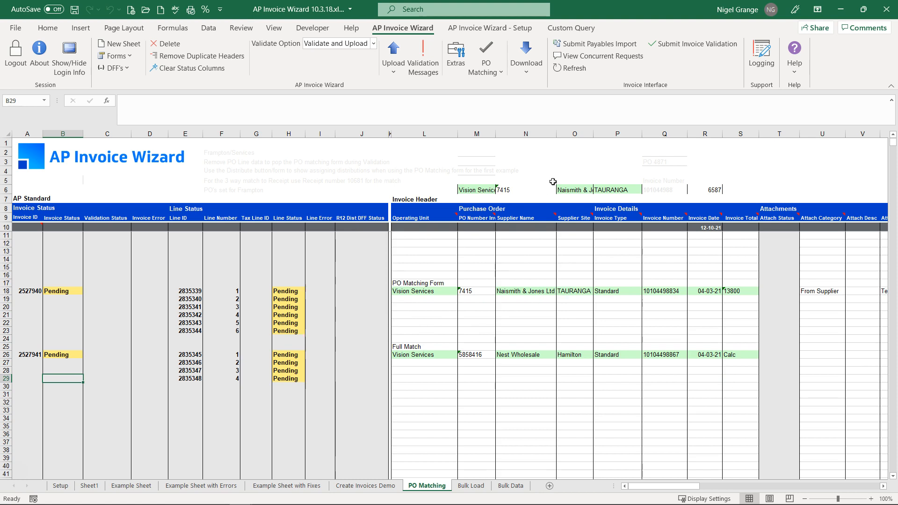
Step: Check the phase and status of the Invoice Import concurrent request, refreshing the request list until it is current
{"action": "left_click", "coordinate": [608, 57]}
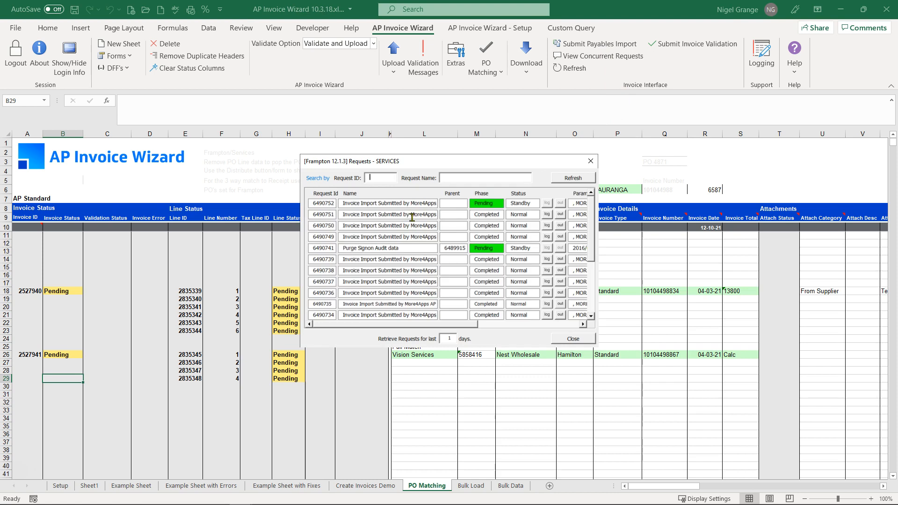
{"action": "left_click", "coordinate": [576, 179]}
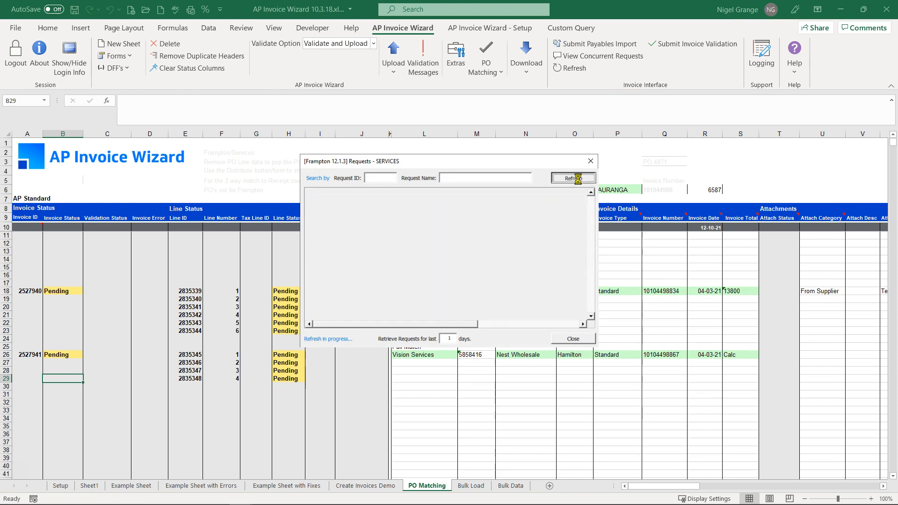
{"action": "left_click", "coordinate": [575, 178]}
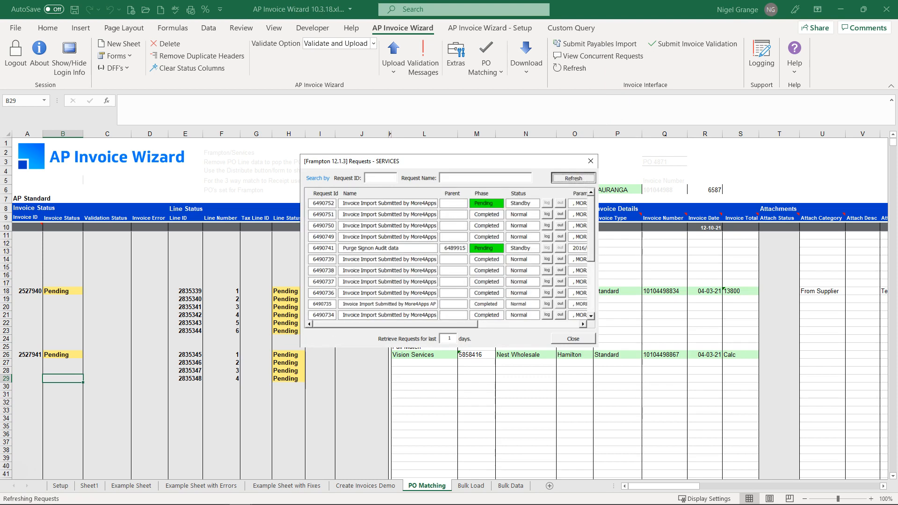
{"action": "left_click", "coordinate": [575, 178]}
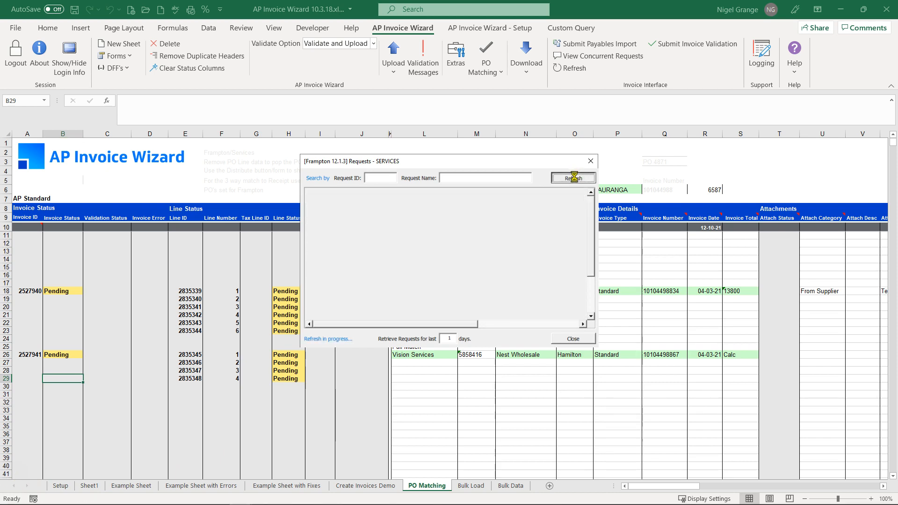
{"action": "left_click", "coordinate": [576, 340]}
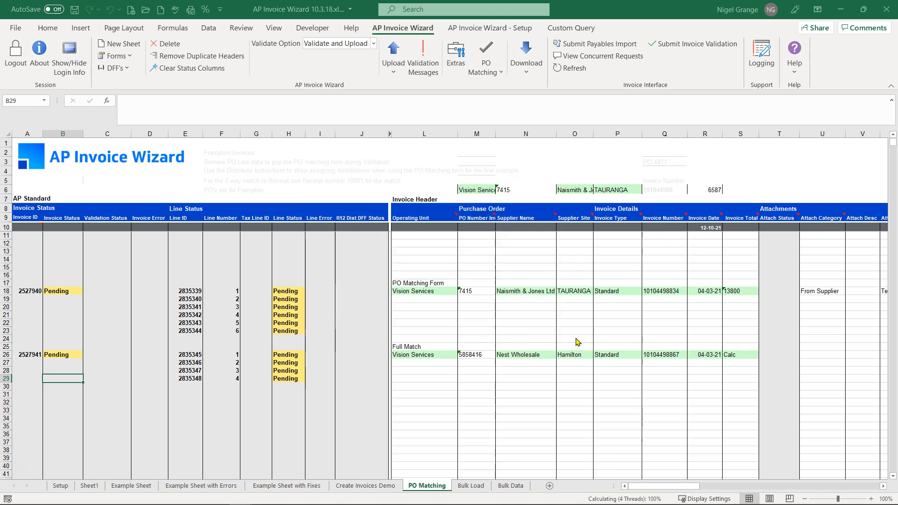
Step: Refresh the invoice statuses on the sheet, loading the attachments and holds but skipping the hold releases
{"action": "left_click", "coordinate": [570, 70]}
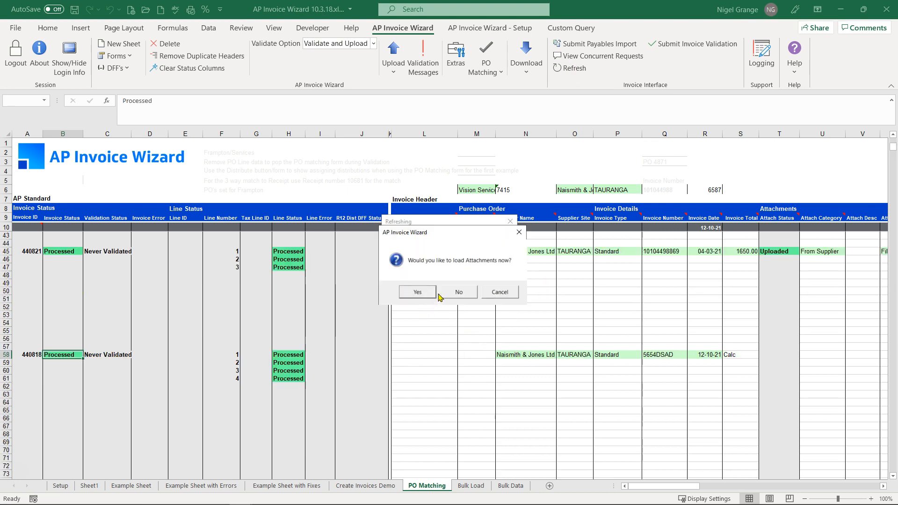
{"action": "left_click", "coordinate": [417, 292]}
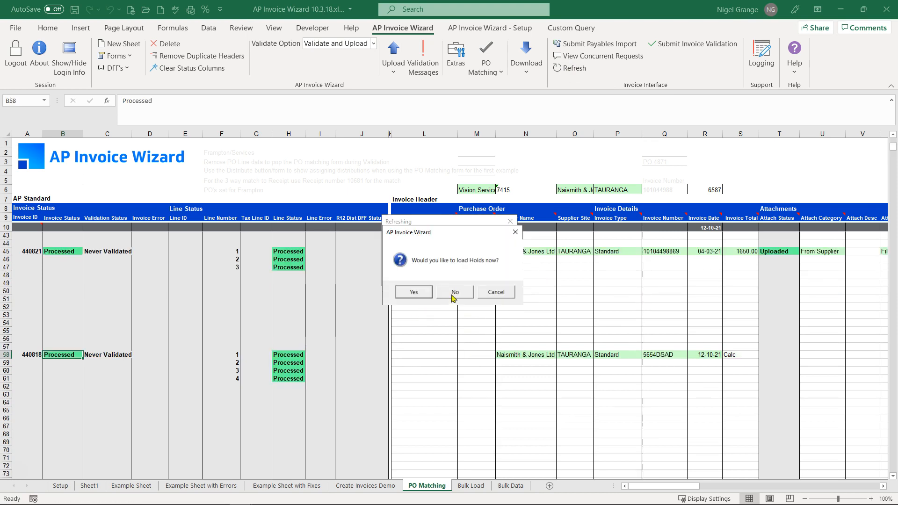
{"action": "left_click", "coordinate": [404, 293]}
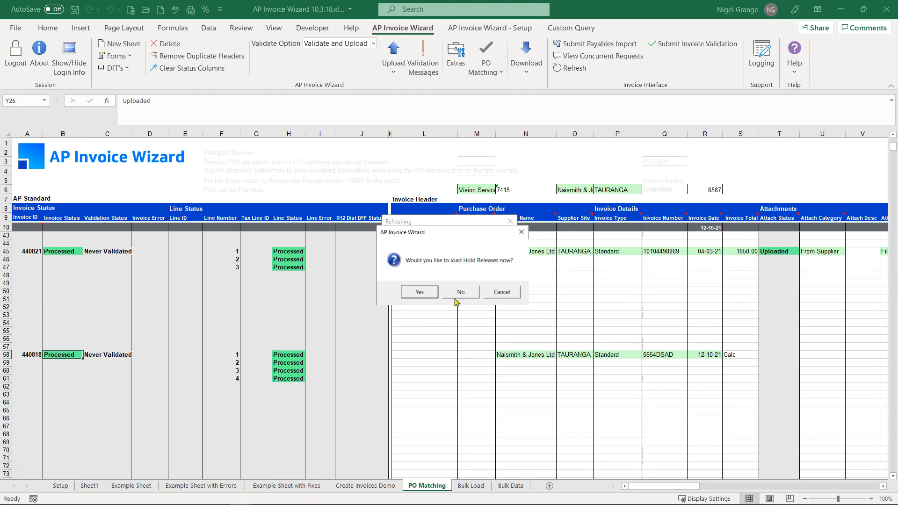
{"action": "left_click", "coordinate": [461, 294]}
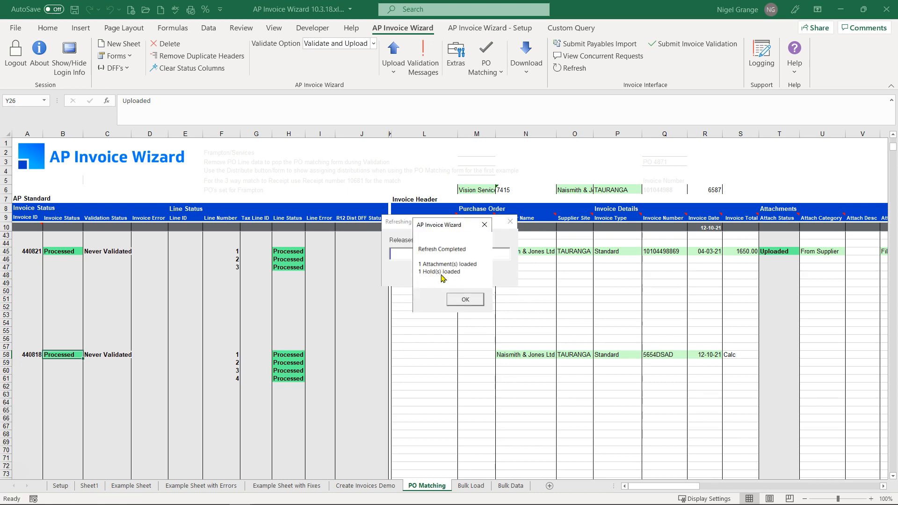
{"action": "left_click", "coordinate": [465, 301]}
Step: Examine the line and purchase order details of the imported invoices
{"action": "left_click_drag", "start_coordinate": [655, 486], "coordinate": [732, 488]}
{"action": "left_click_drag", "start_coordinate": [424, 290], "coordinate": [692, 396]}
{"action": "left_click_drag", "start_coordinate": [726, 489], "coordinate": [624, 485]}
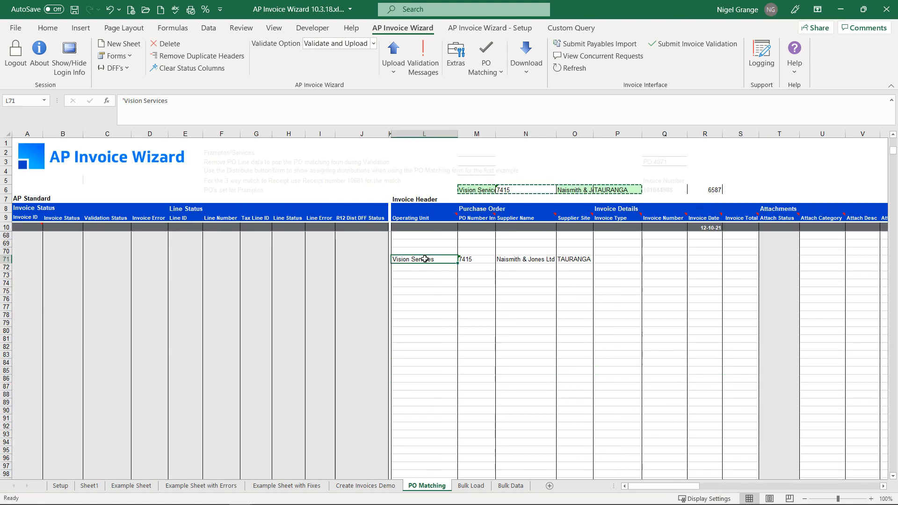
Step: Download the purchase order details by sheet for the Vision Services, Naismith & Jones Ltd entry in row 71
{"action": "left_click", "coordinate": [496, 74]}
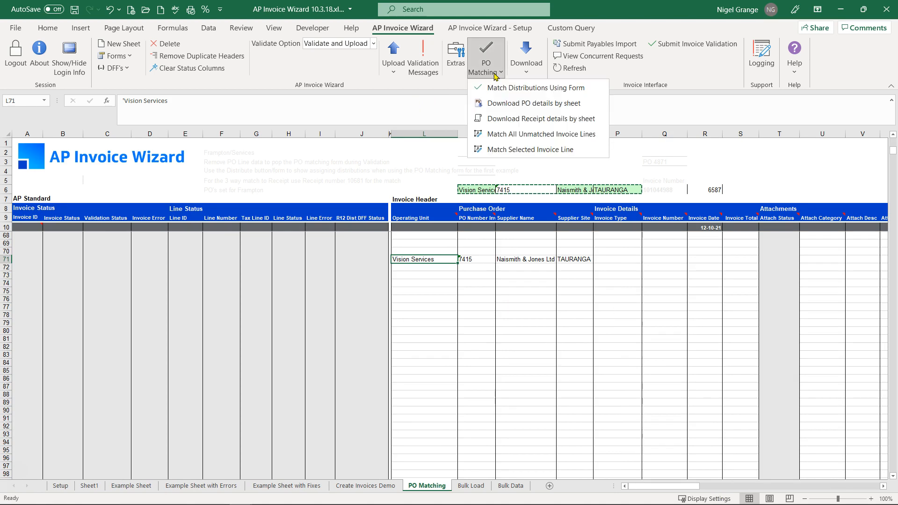
{"action": "left_click", "coordinate": [505, 107]}
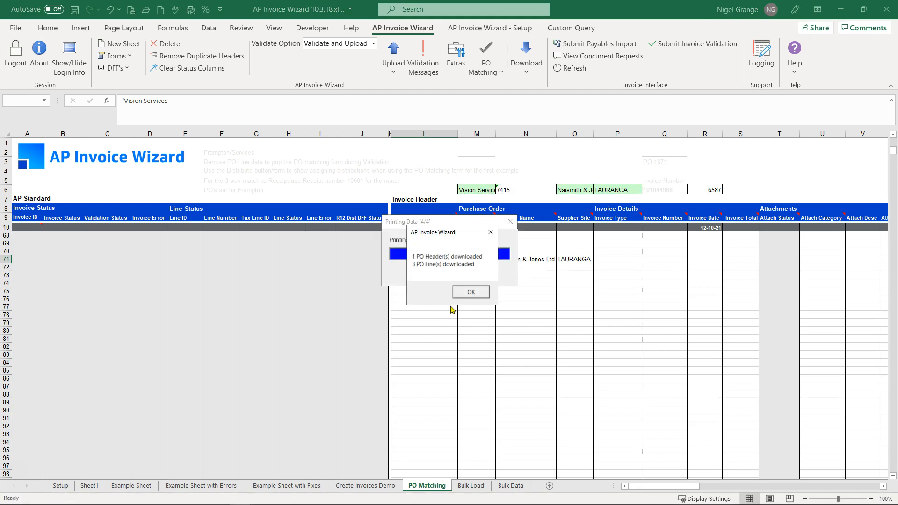
{"action": "left_click", "coordinate": [471, 292]}
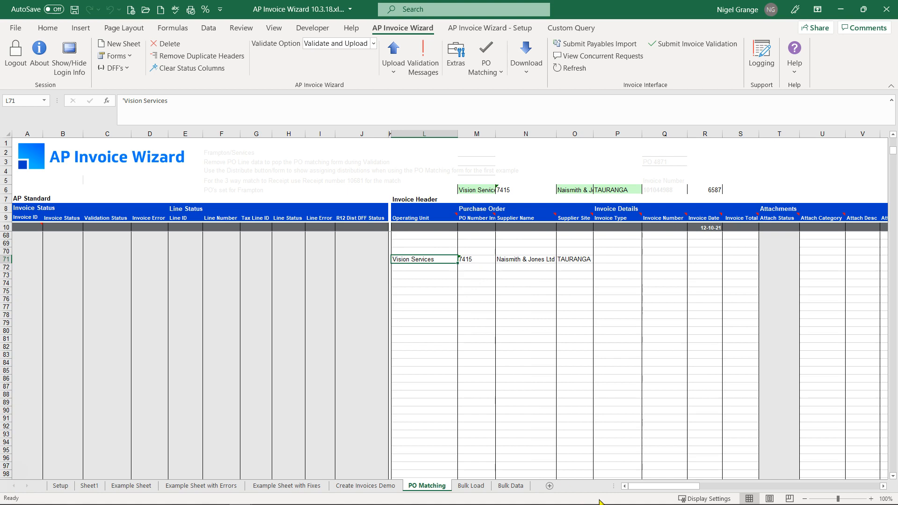
Step: Review the downloaded purchase order lines in rows 71 to 73, including their amounts, match options, quantities and unit prices
{"action": "left_click", "coordinate": [622, 258]}
{"action": "left_click_drag", "start_coordinate": [643, 486], "coordinate": [708, 491]}
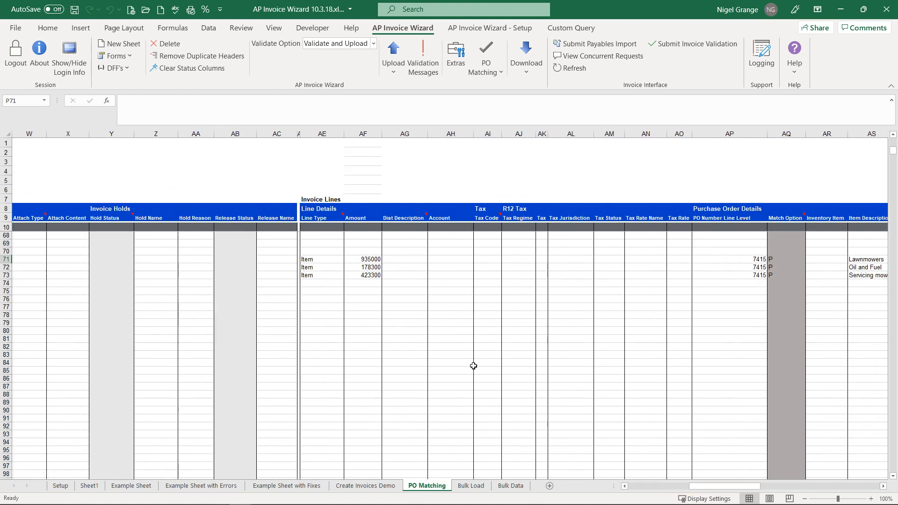
{"action": "left_click", "coordinate": [356, 260]}
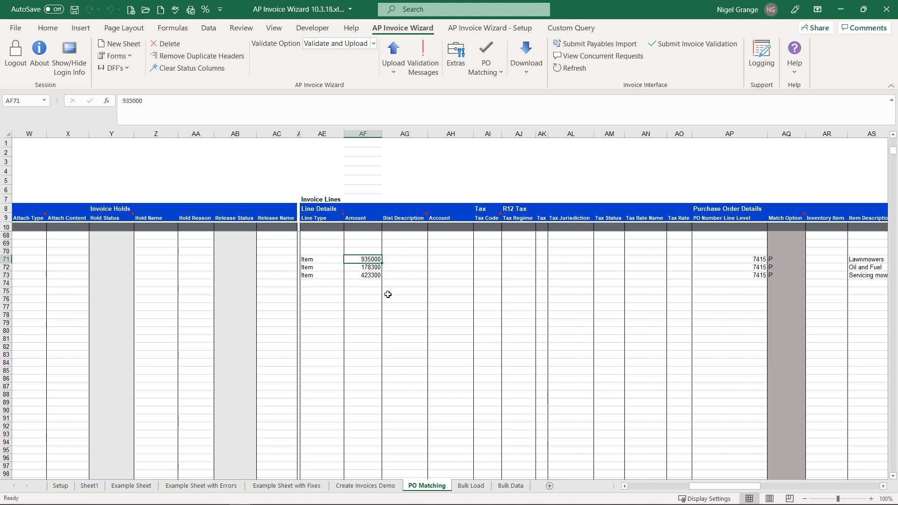
{"action": "left_click_drag", "start_coordinate": [693, 492], "coordinate": [749, 492]}
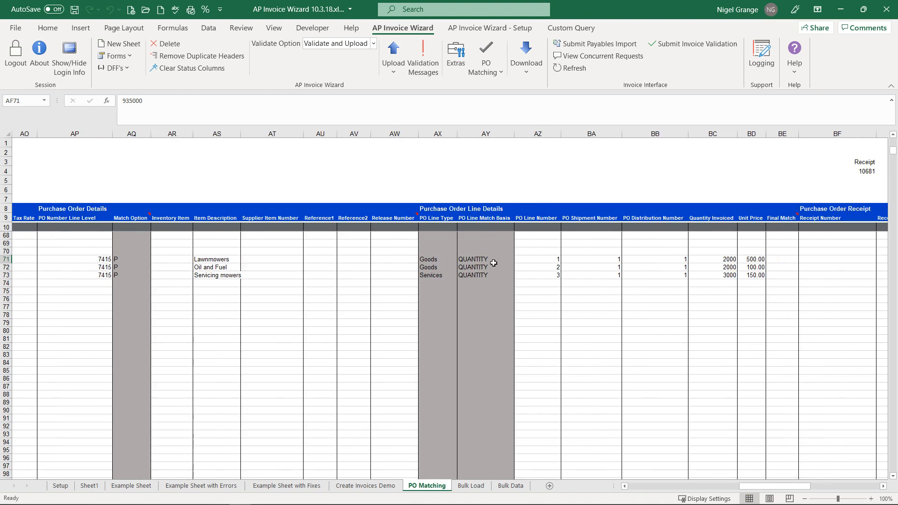
{"action": "left_click_drag", "start_coordinate": [775, 490], "coordinate": [669, 493]}
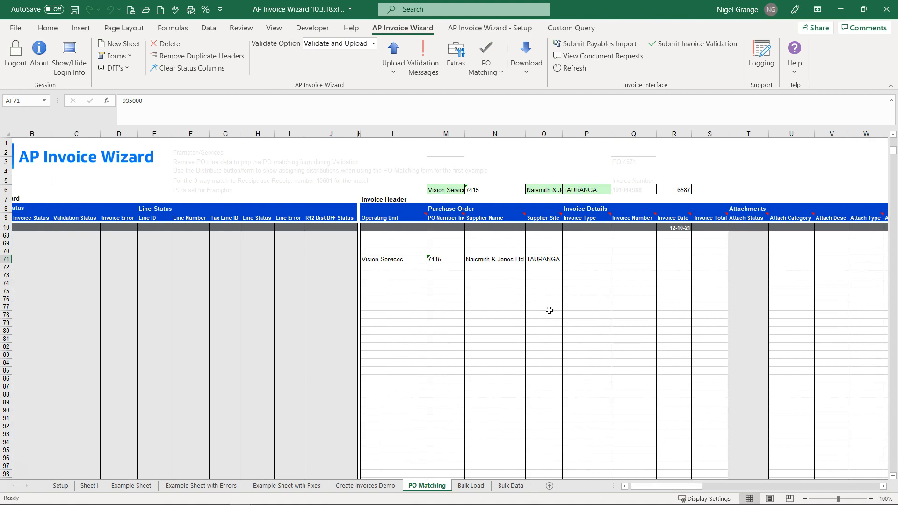
Step: Inspect the invoice header form for the Naismith & Jones Ltd entry in row 71 and close it without saving
{"action": "left_click", "coordinate": [587, 259]}
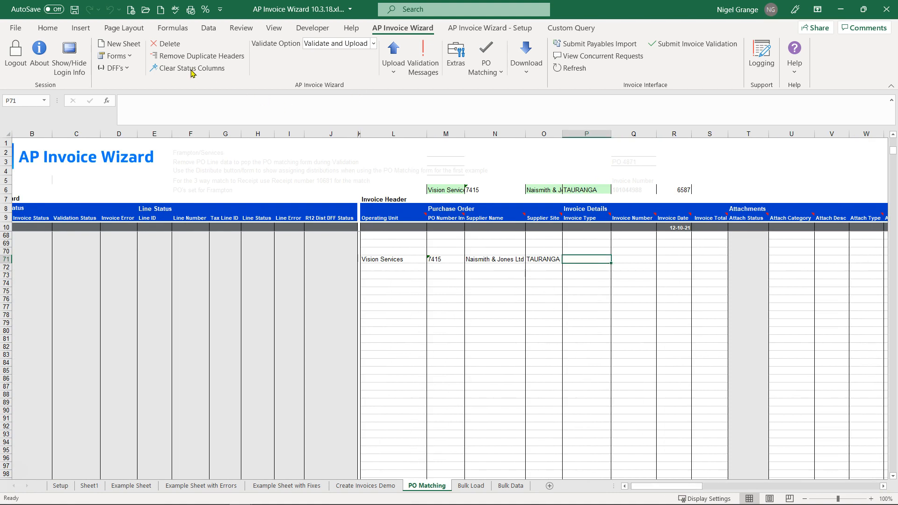
{"action": "double_click", "coordinate": [593, 259]}
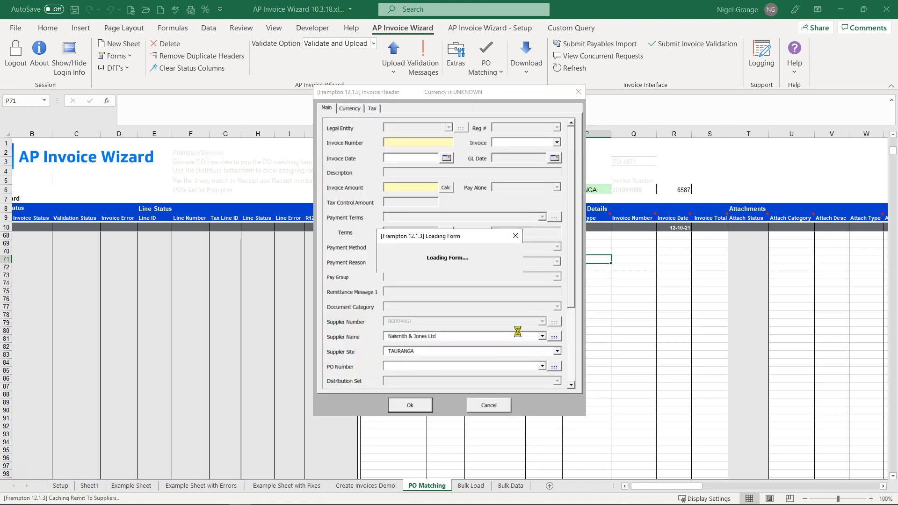
{"action": "left_click", "coordinate": [411, 141]}
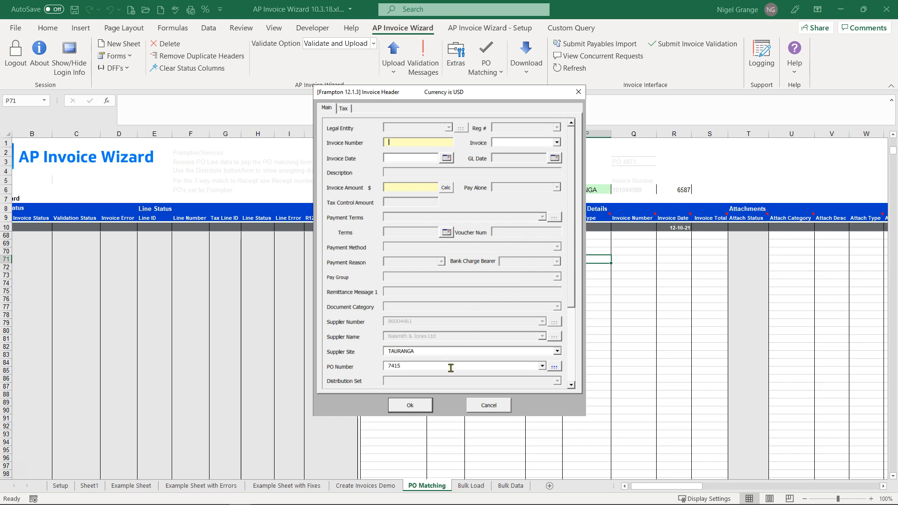
{"action": "left_click", "coordinate": [489, 406]}
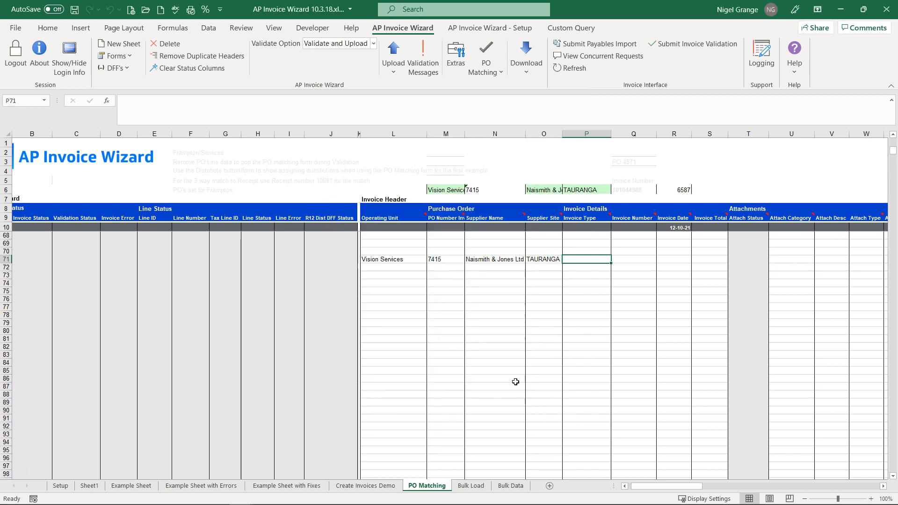
Step: Match distributions using the form with match type Purchase Order, finding the supplier's orders and searching for the order number given in cell R6
{"action": "left_click", "coordinate": [486, 60]}
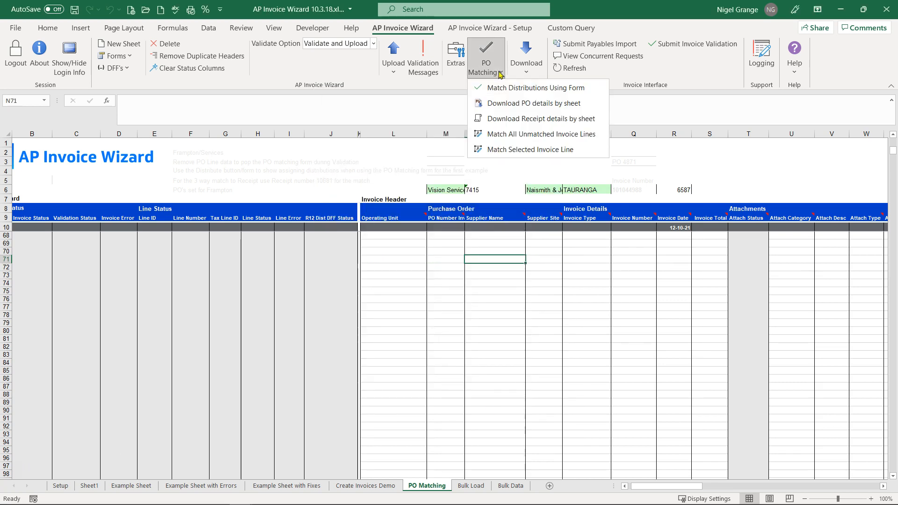
{"action": "left_click", "coordinate": [512, 89]}
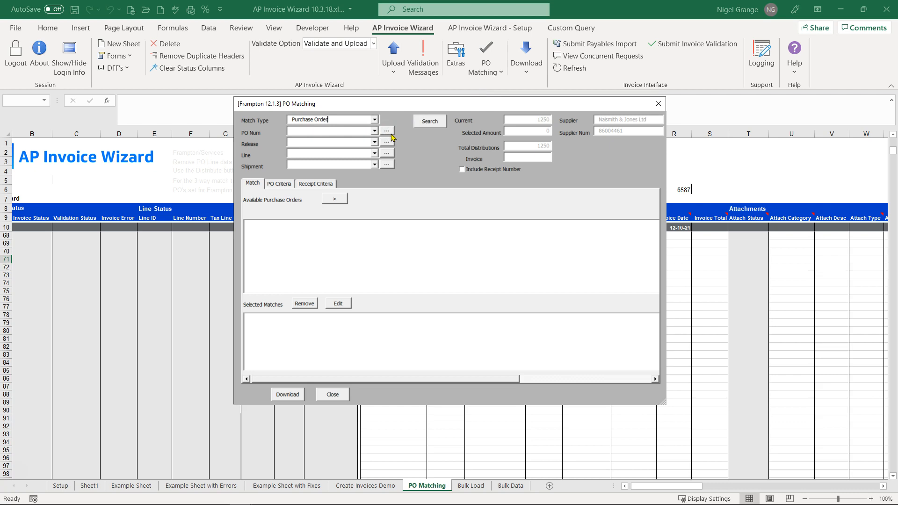
{"action": "left_click", "coordinate": [387, 132]}
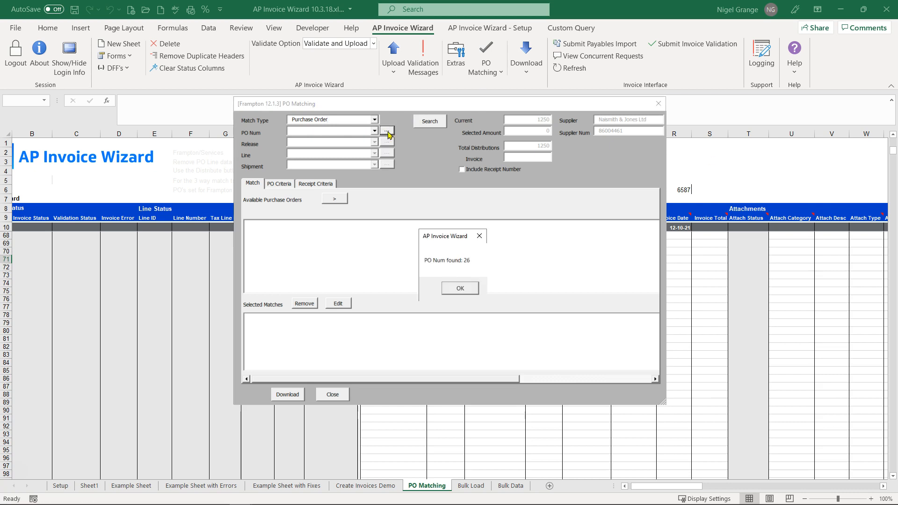
{"action": "left_click", "coordinate": [462, 292]}
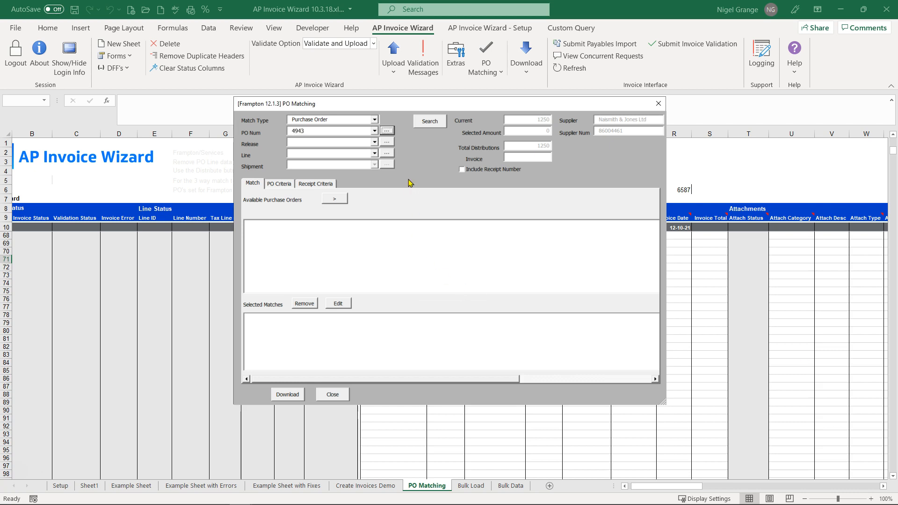
{"action": "left_click", "coordinate": [375, 131]}
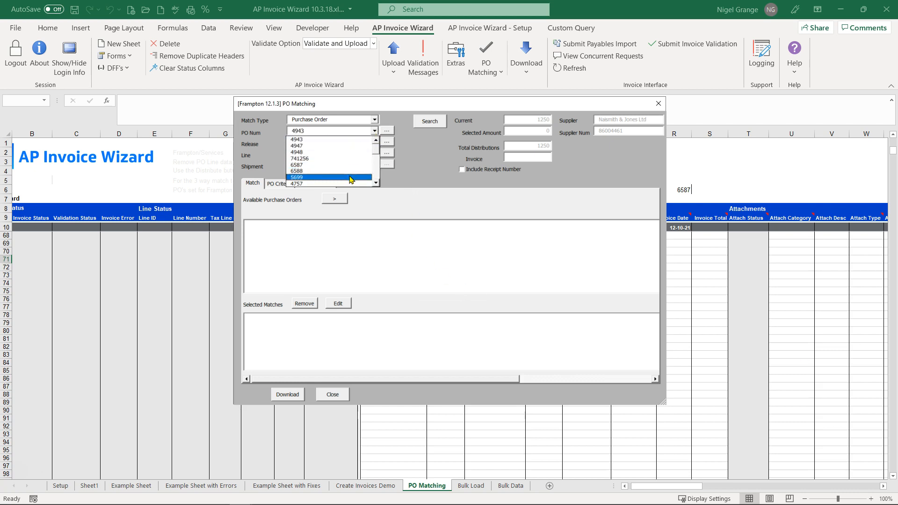
{"action": "left_click", "coordinate": [352, 166]}
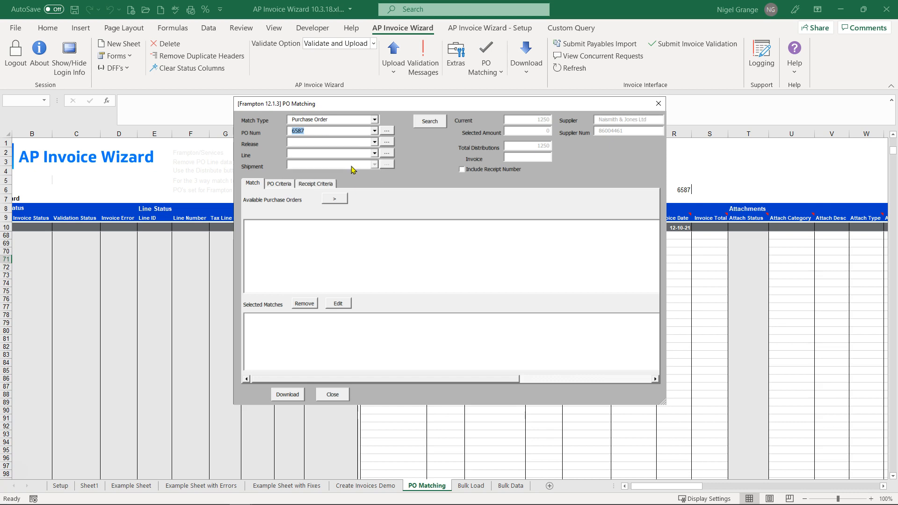
{"action": "left_click", "coordinate": [429, 122]}
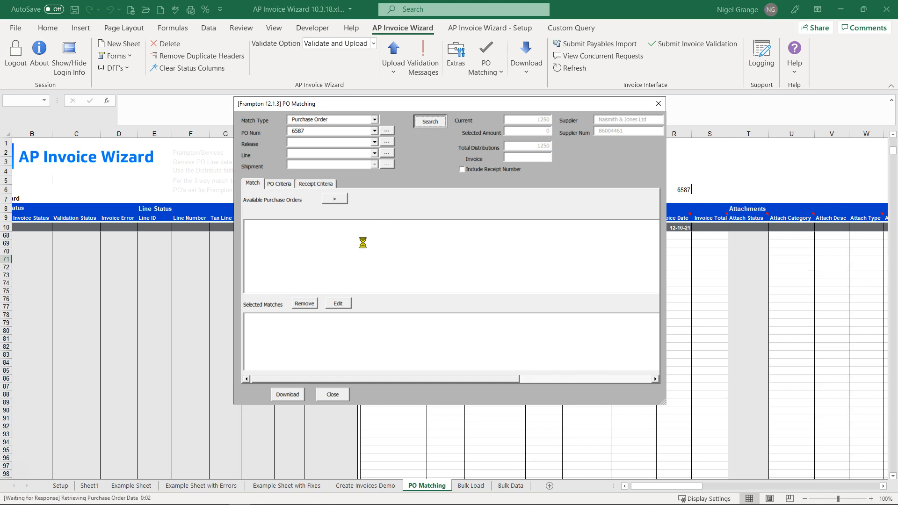
{"action": "left_click", "coordinate": [475, 288]}
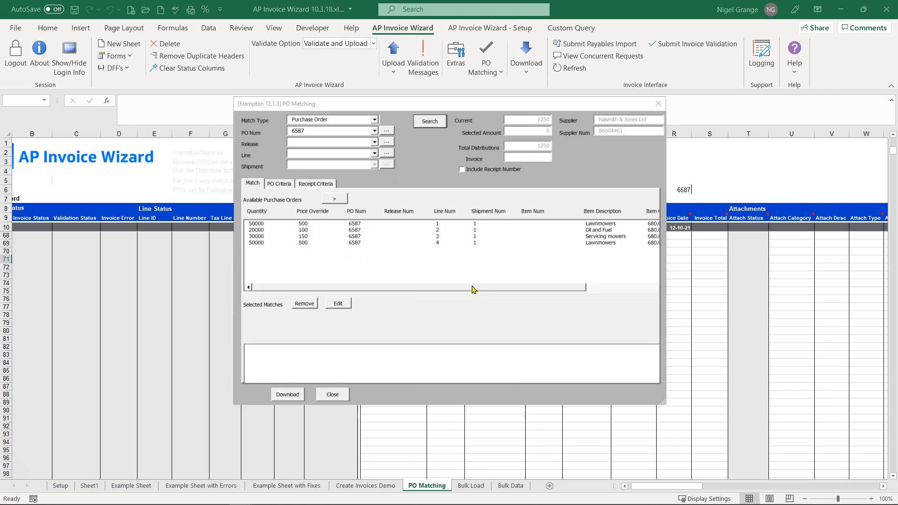
Step: Select all four available purchase order lines, add them to the selected matches and download them to the sheet
{"action": "left_click", "coordinate": [263, 223]}
{"action": "left_click", "coordinate": [263, 230]}
{"action": "left_click", "coordinate": [263, 224]}
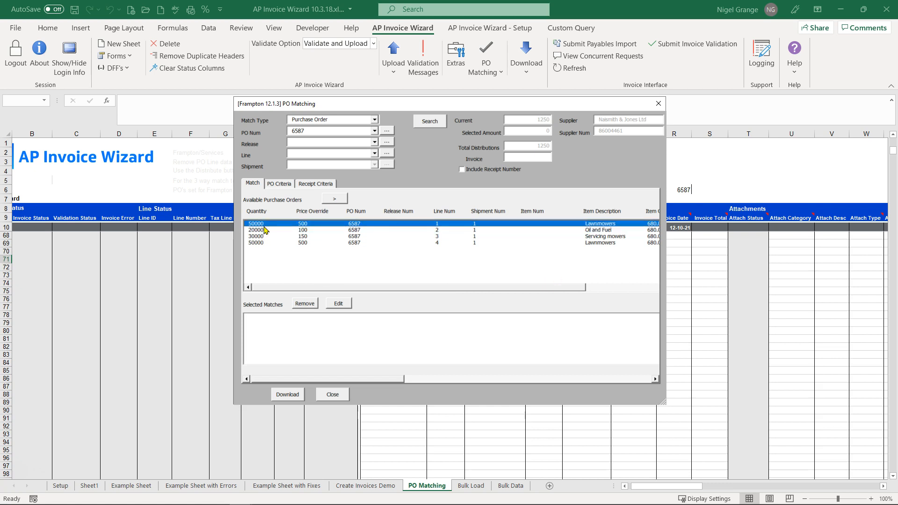
{"action": "left_click", "coordinate": [263, 237], "text": "shift"}
{"action": "left_click", "coordinate": [258, 244], "text": "shift"}
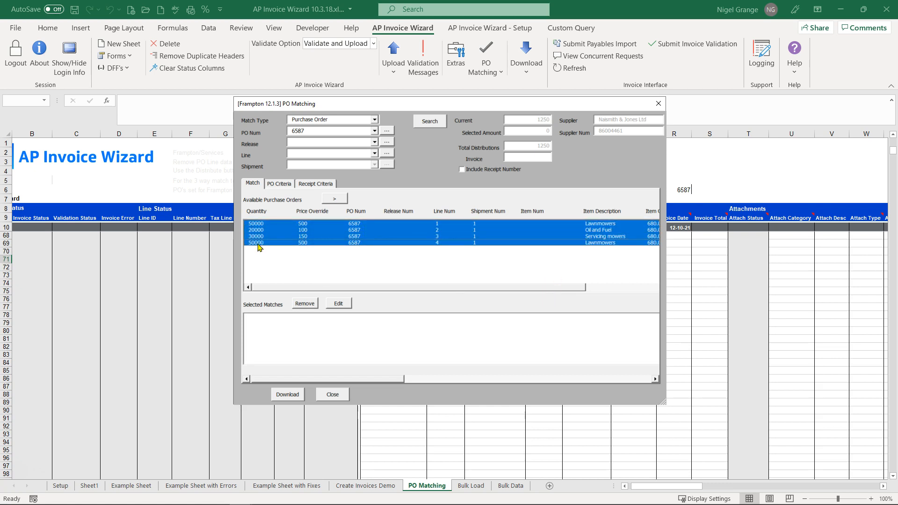
{"action": "left_click", "coordinate": [335, 199]}
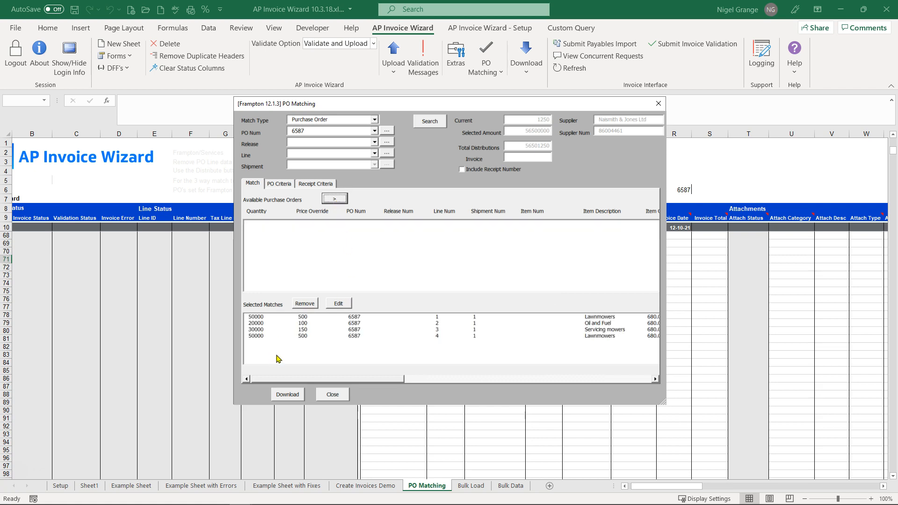
{"action": "left_click", "coordinate": [287, 395]}
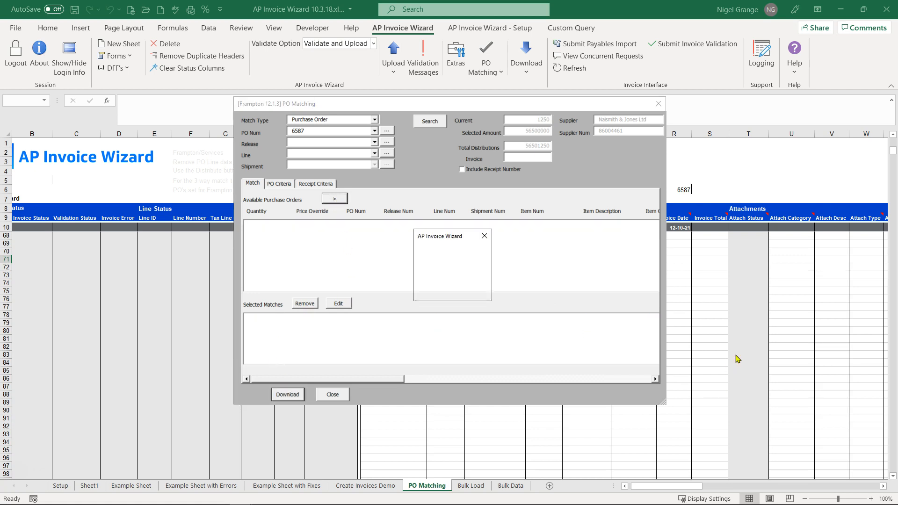
{"action": "left_click", "coordinate": [466, 288]}
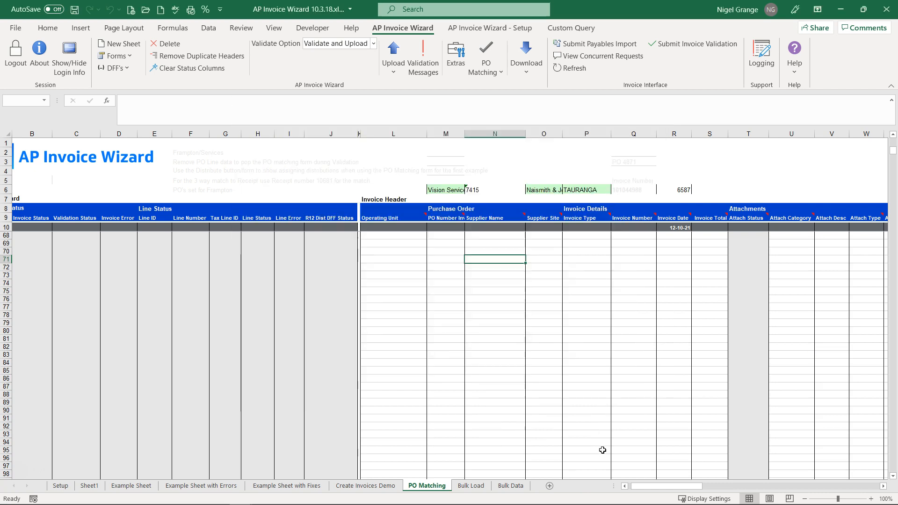
Step: Download the receipt details by sheet for the receipt number entered in cell BF65
{"action": "left_click_drag", "start_coordinate": [653, 486], "coordinate": [602, 486]}
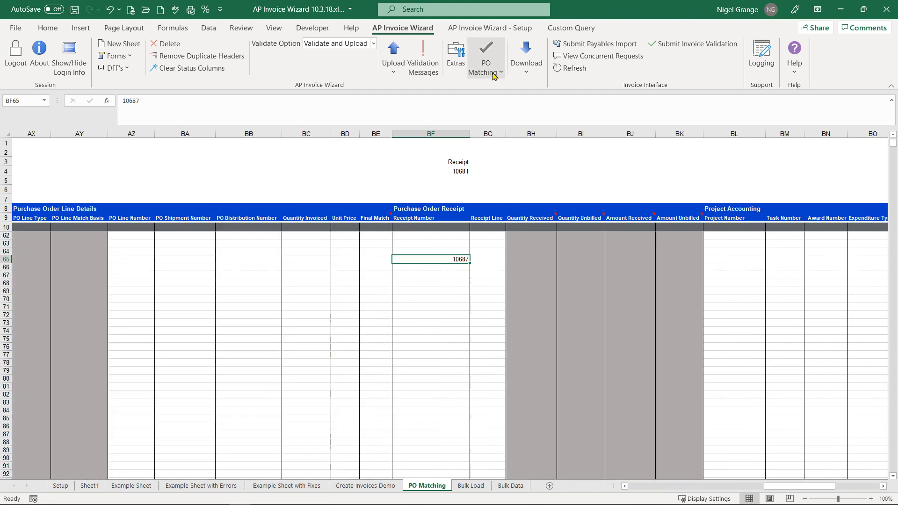
{"action": "left_click", "coordinate": [494, 76]}
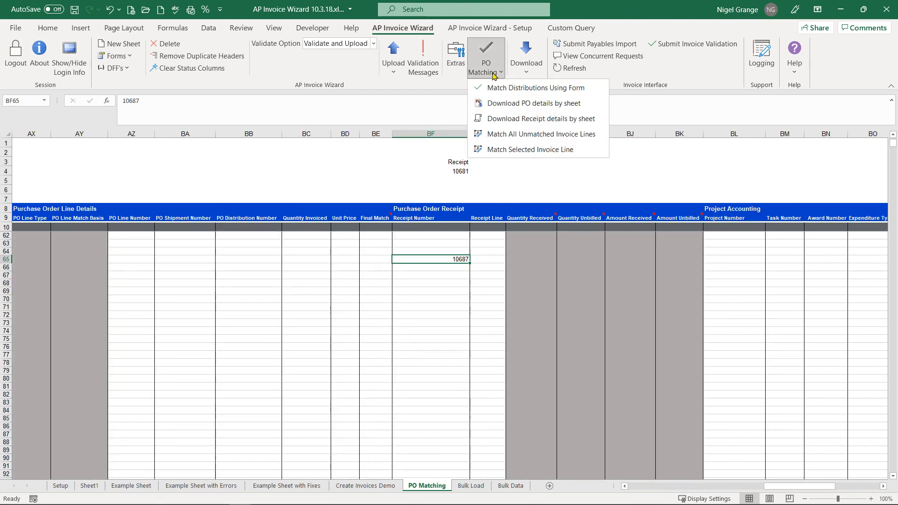
{"action": "left_click", "coordinate": [509, 120]}
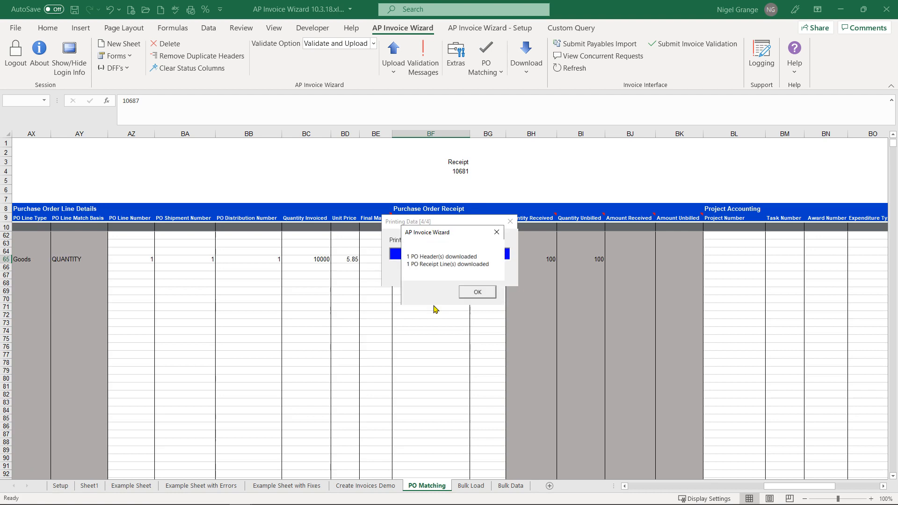
{"action": "left_click", "coordinate": [477, 293]}
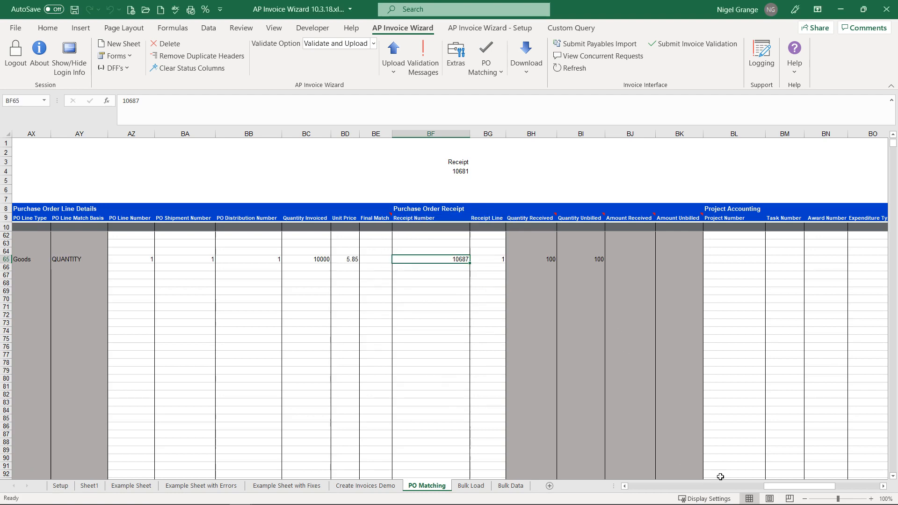
Step: Match the selected invoice line for the Vision Services entry in row 65
{"action": "left_click_drag", "start_coordinate": [772, 489], "coordinate": [656, 499]}
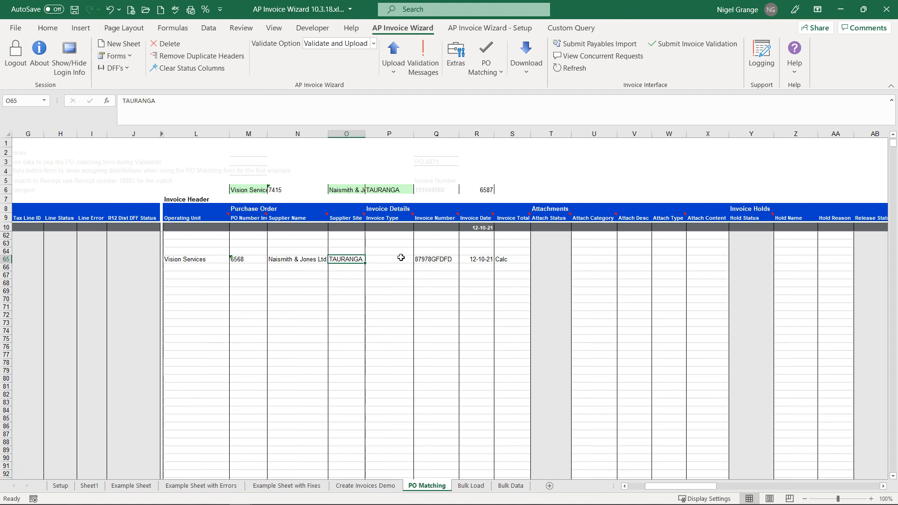
{"action": "left_click", "coordinate": [397, 257]}
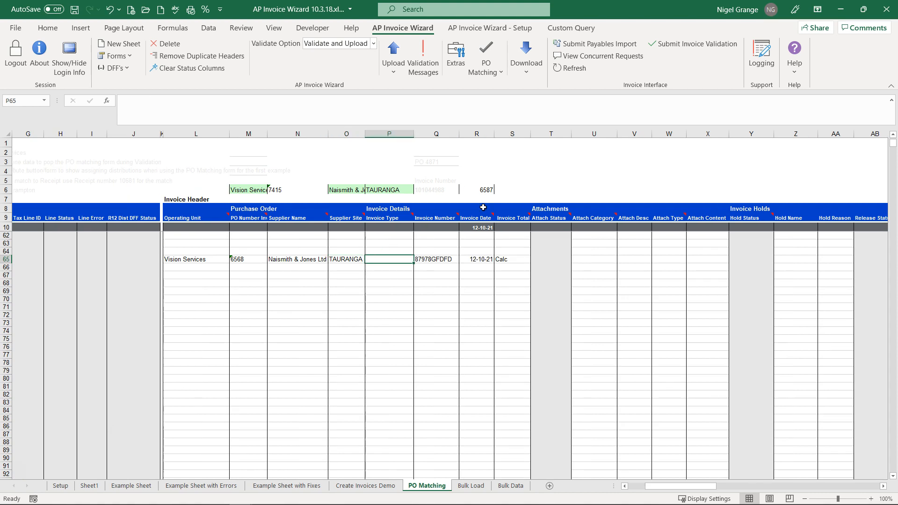
{"action": "left_click", "coordinate": [493, 76]}
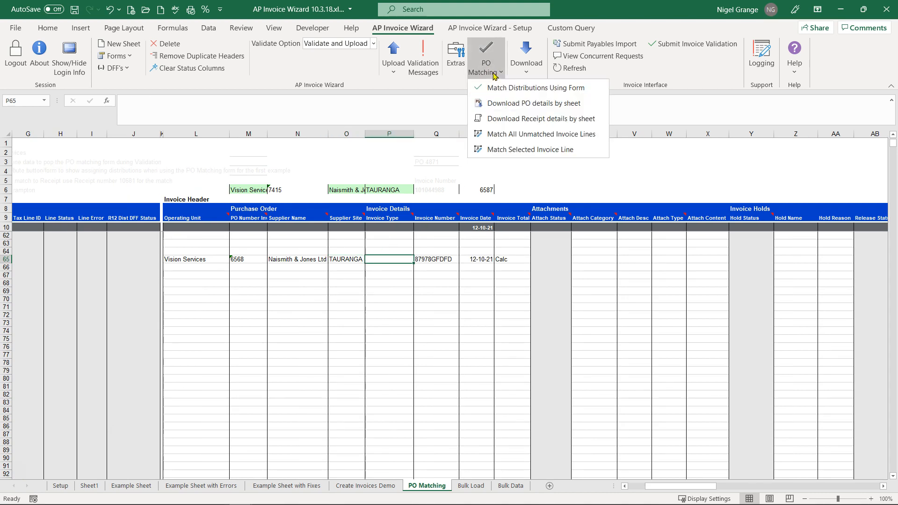
{"action": "left_click", "coordinate": [527, 150]}
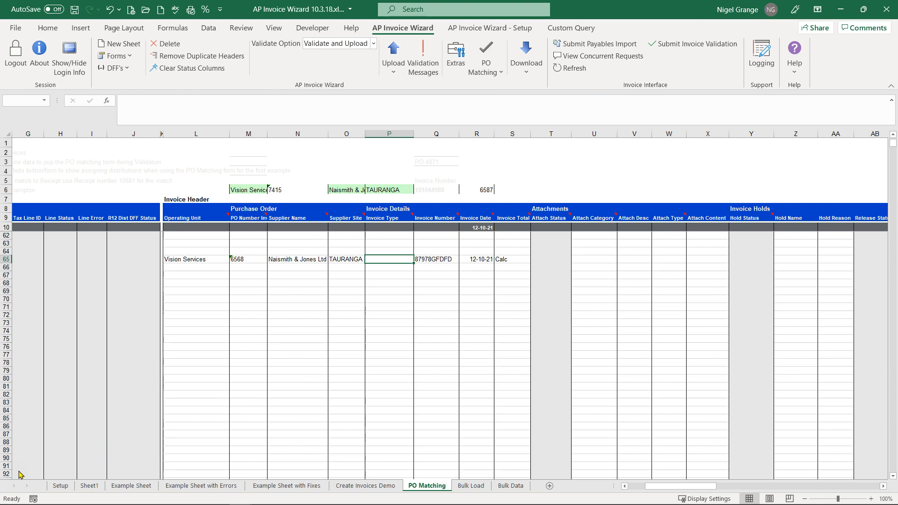
{"action": "left_click", "coordinate": [292, 317]}
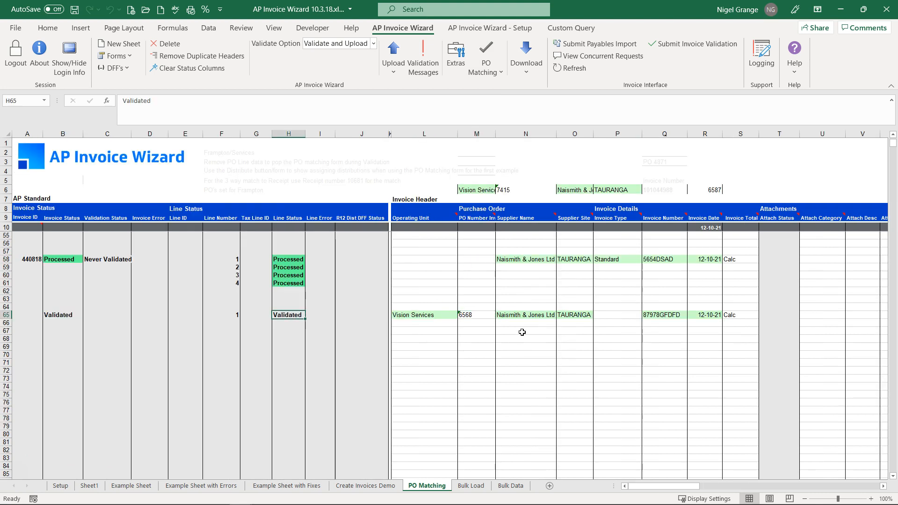
Step: Upload the selected row 65 invoice and submit the payables import for gateway batch SERVICES PO Matching 12-Oct-21
{"action": "left_click", "coordinate": [394, 61]}
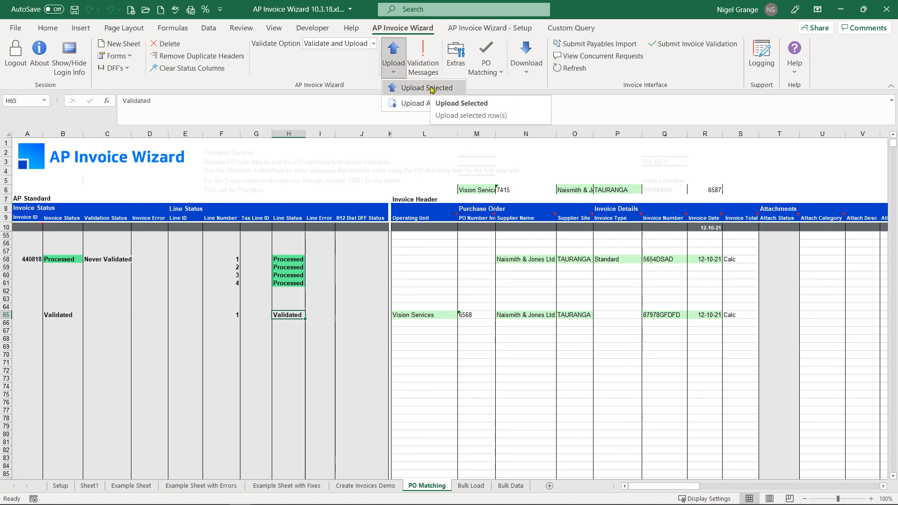
{"action": "left_click", "coordinate": [431, 89]}
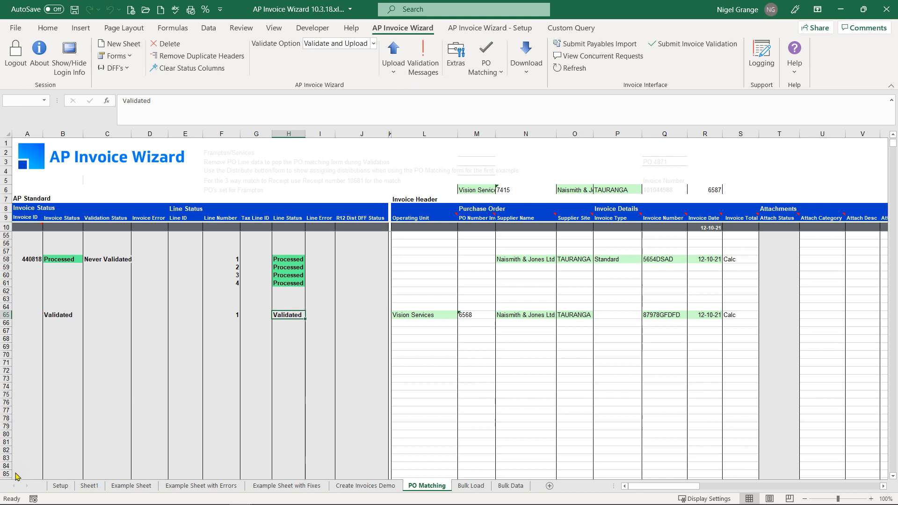
{"action": "left_click", "coordinate": [462, 298]}
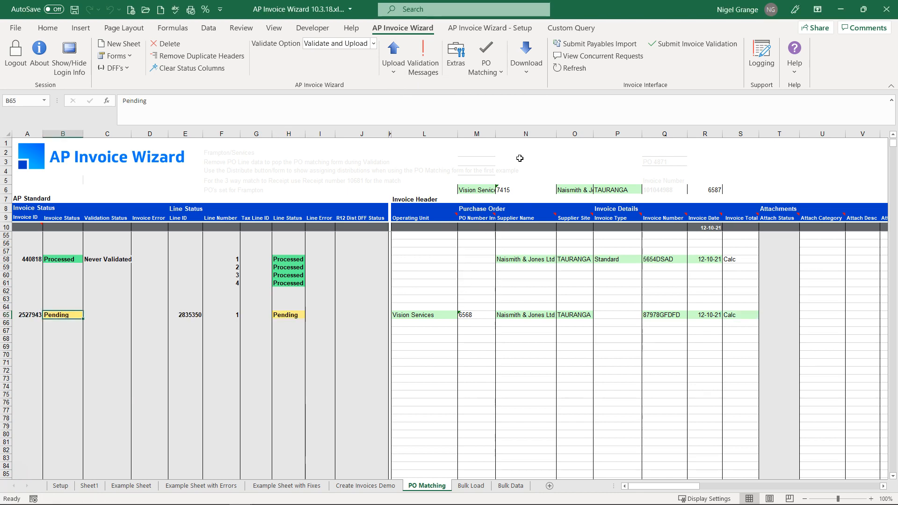
{"action": "left_click", "coordinate": [566, 46]}
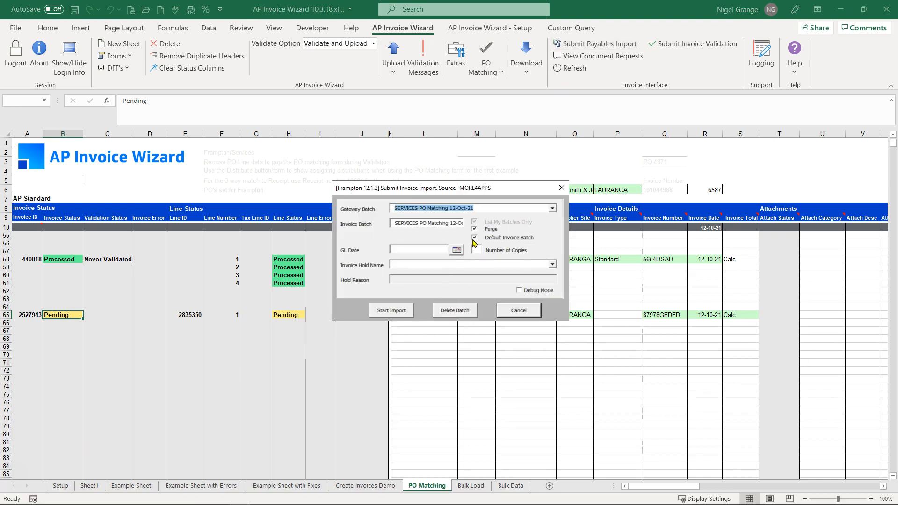
{"action": "left_click", "coordinate": [391, 310]}
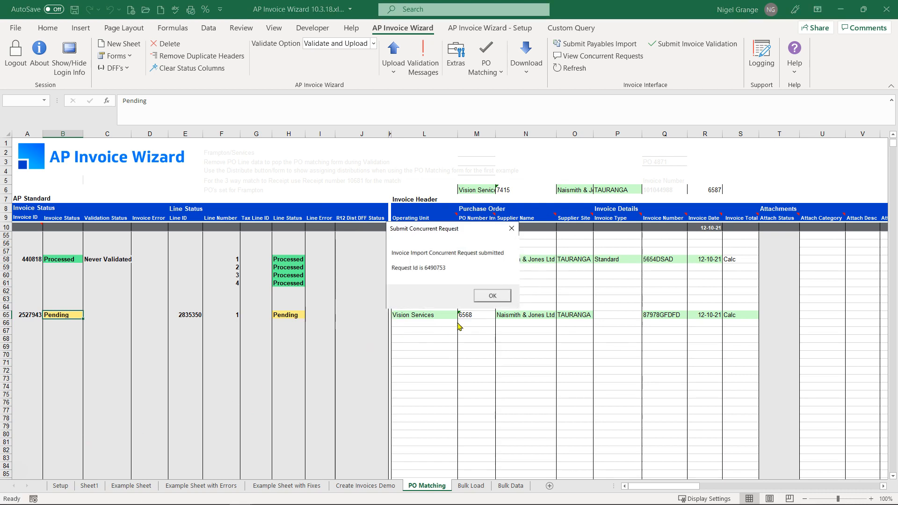
{"action": "left_click", "coordinate": [494, 296]}
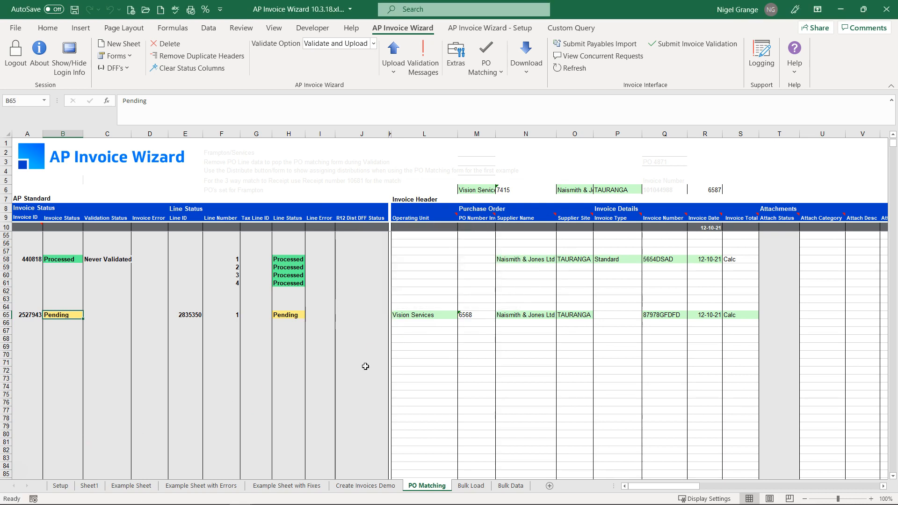
Step: Check the phase and status of the submitted invoice import in the concurrent requests, refreshing the request list
{"action": "left_click", "coordinate": [594, 56]}
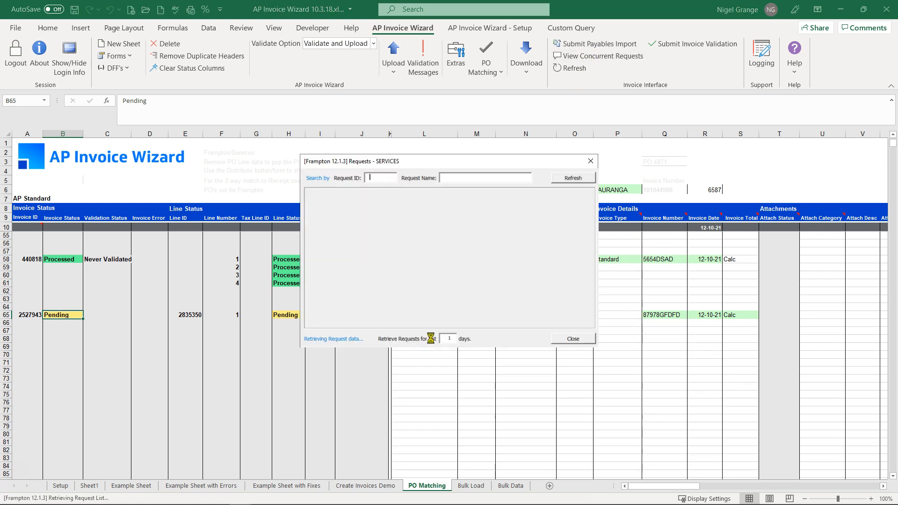
{"action": "left_click", "coordinate": [573, 179]}
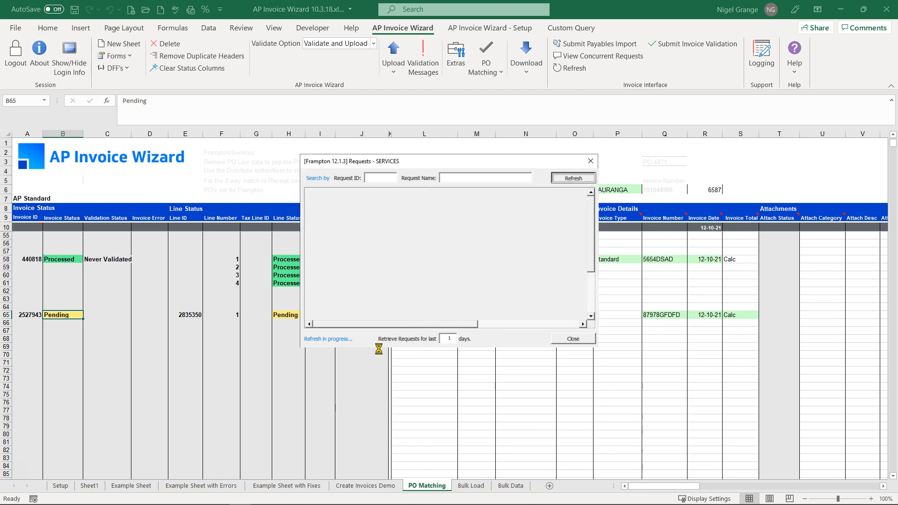
{"action": "left_click", "coordinate": [572, 179]}
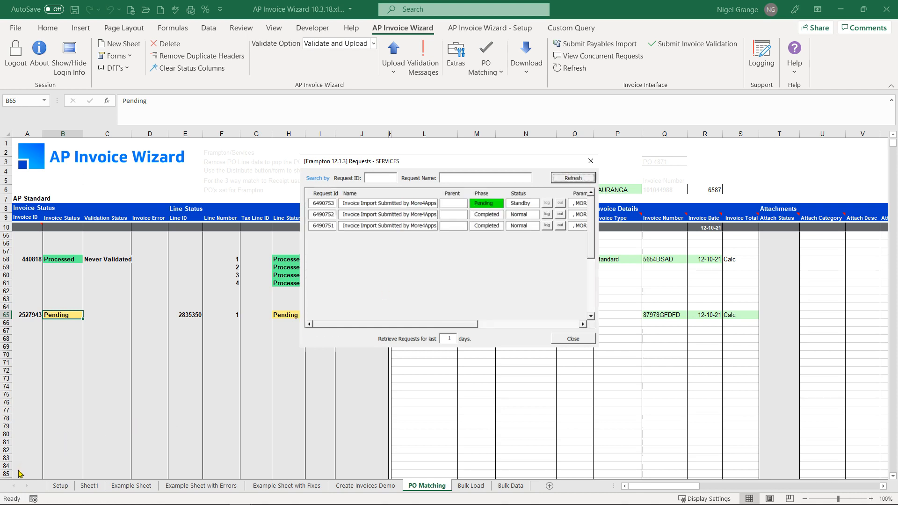
{"action": "left_click", "coordinate": [573, 178]}
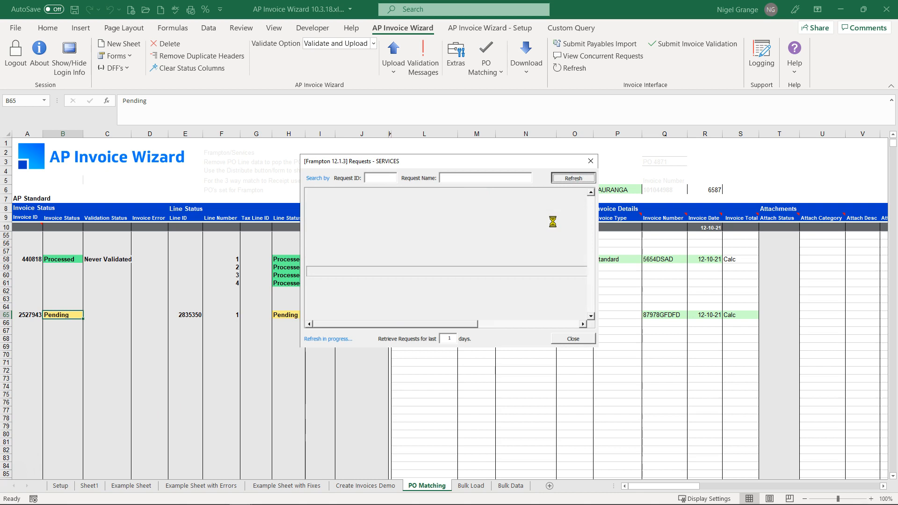
{"action": "left_click", "coordinate": [574, 339]}
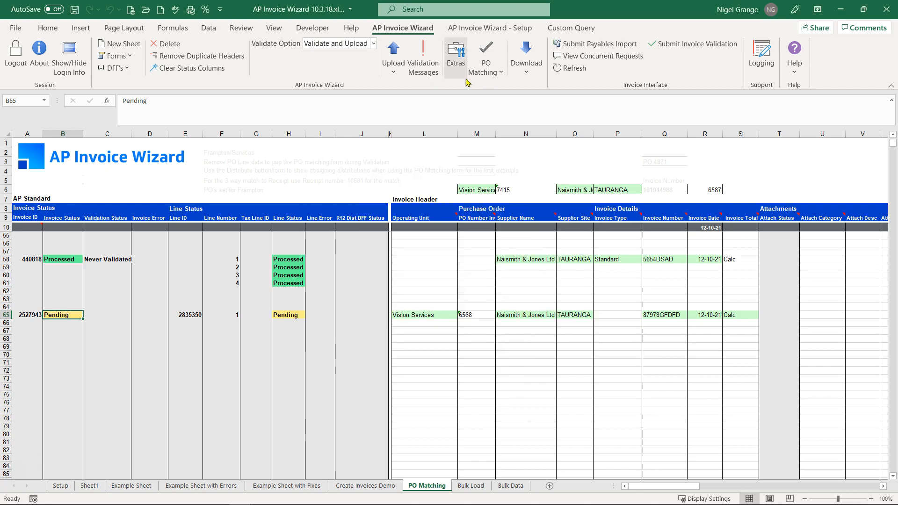
Step: Refresh the sheet to update the invoice and line statuses of the imported row 65 invoice
{"action": "left_click", "coordinate": [568, 68]}
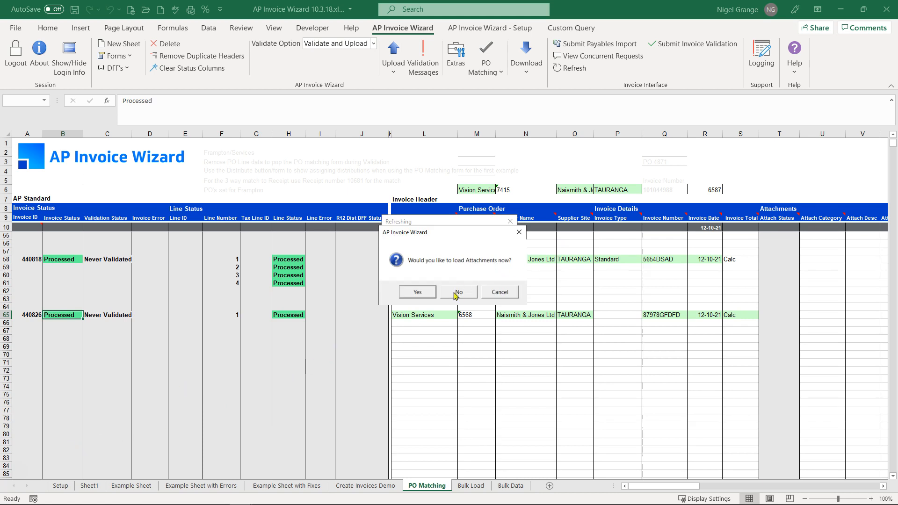
{"action": "left_click", "coordinate": [511, 293]}
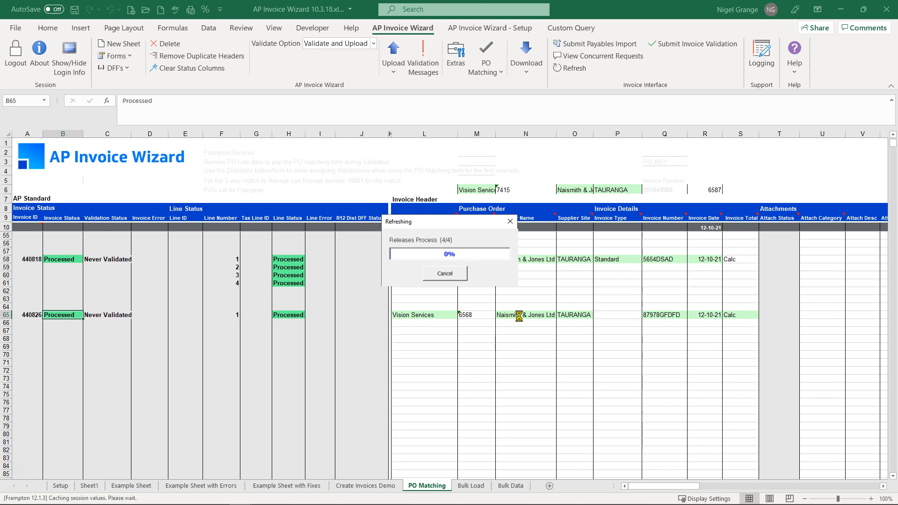
{"action": "left_click", "coordinate": [469, 295]}
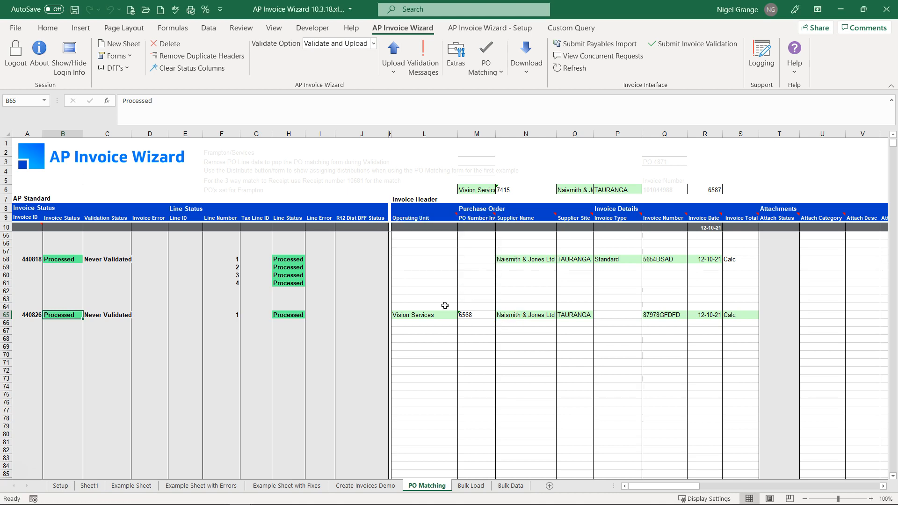